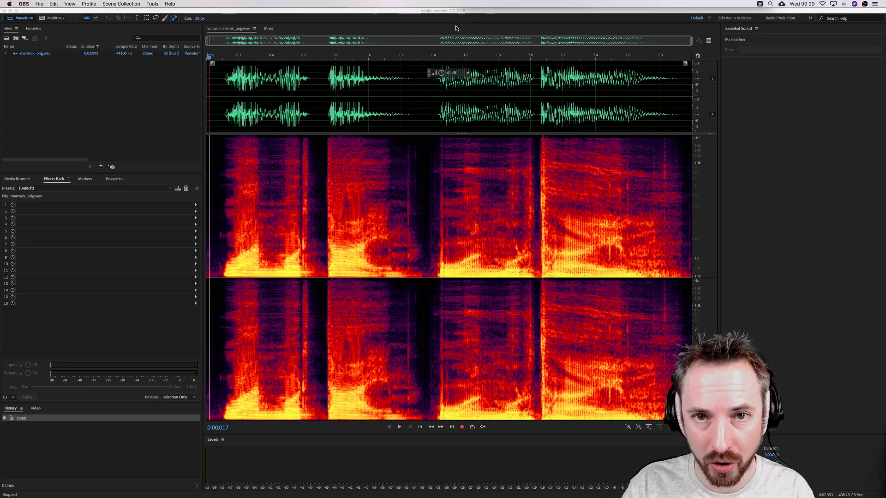
Switch from OBS to the Audition window showing marmok_orig.wav in the Waveform editor
{"action": "left_click", "coordinate": [457, 28]}
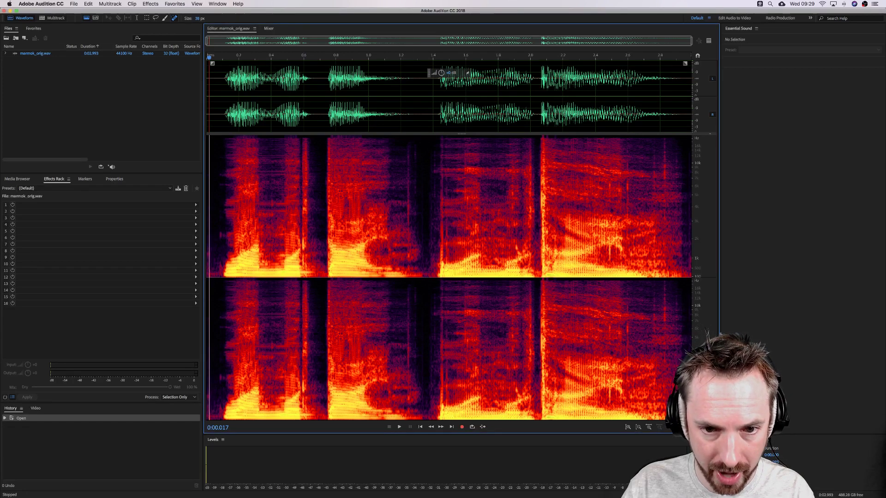
Listen to the recording's first part and its second part from about 1.37 s
{"action": "left_click", "coordinate": [216, 98]}
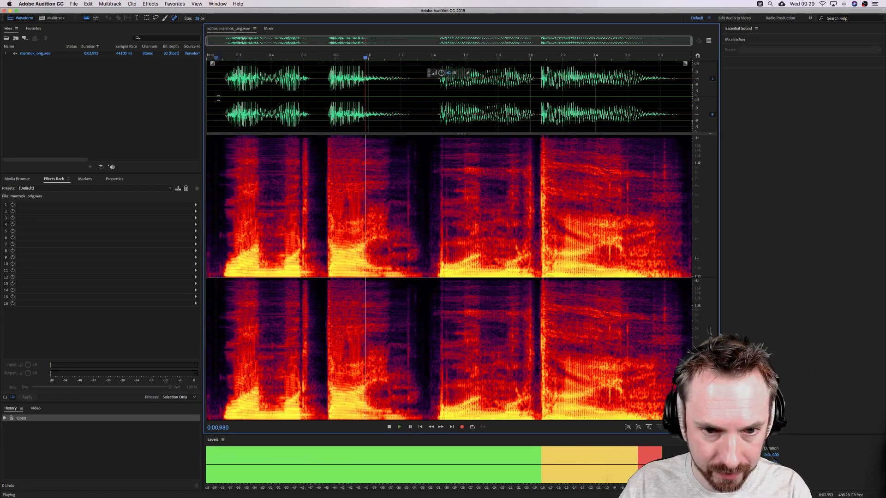
{"action": "key", "text": "space"}
{"action": "left_click", "coordinate": [428, 113]}
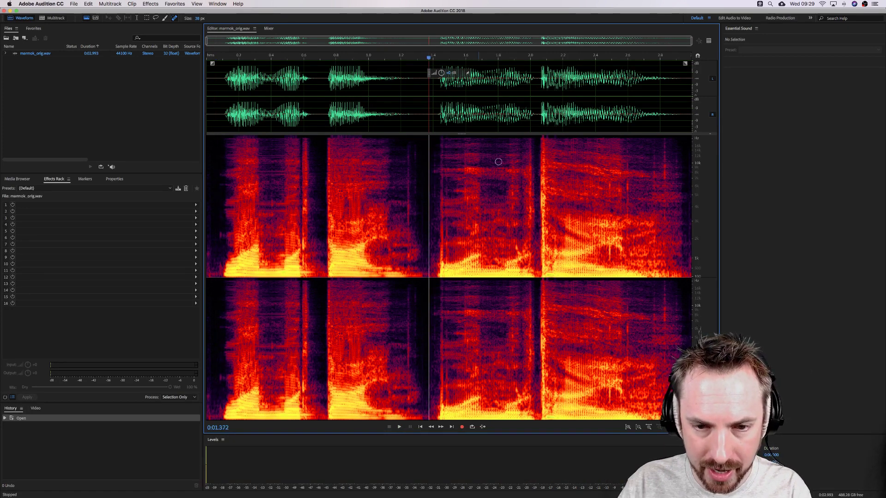
{"action": "key", "text": "space"}
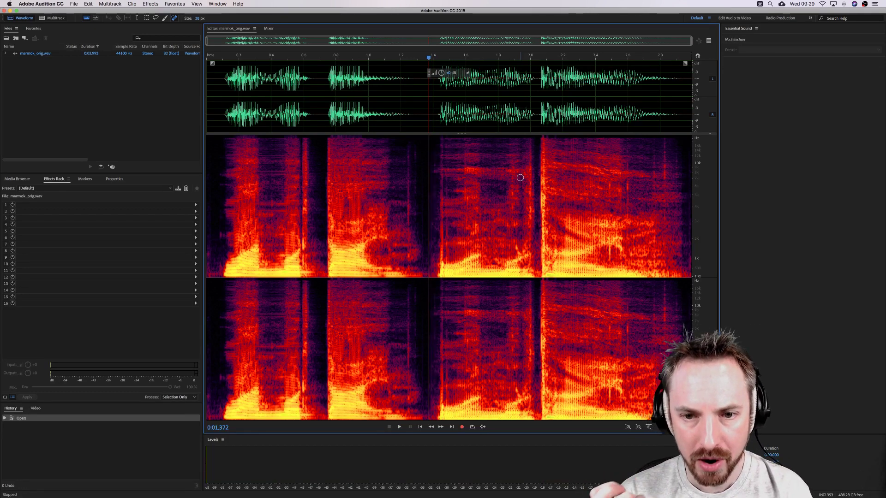
{"action": "left_click", "coordinate": [429, 105]}
{"action": "key", "text": "space"}
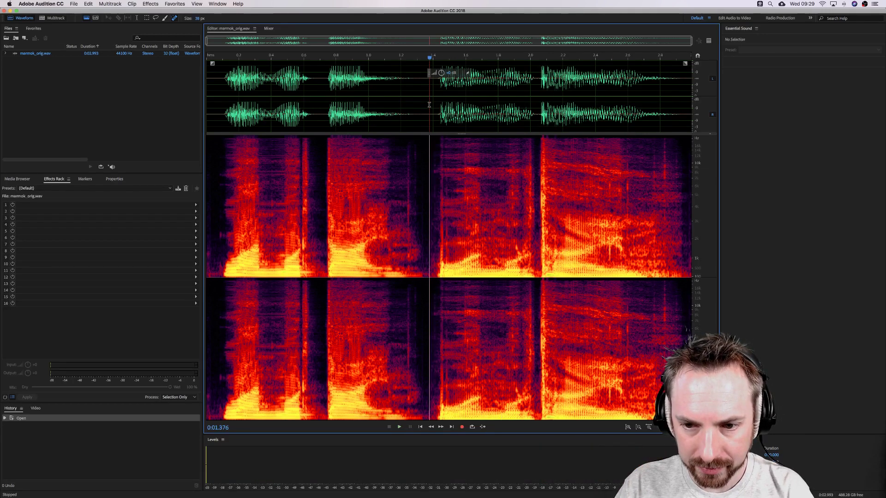
{"action": "left_click", "coordinate": [219, 95]}
{"action": "key", "text": "space"}
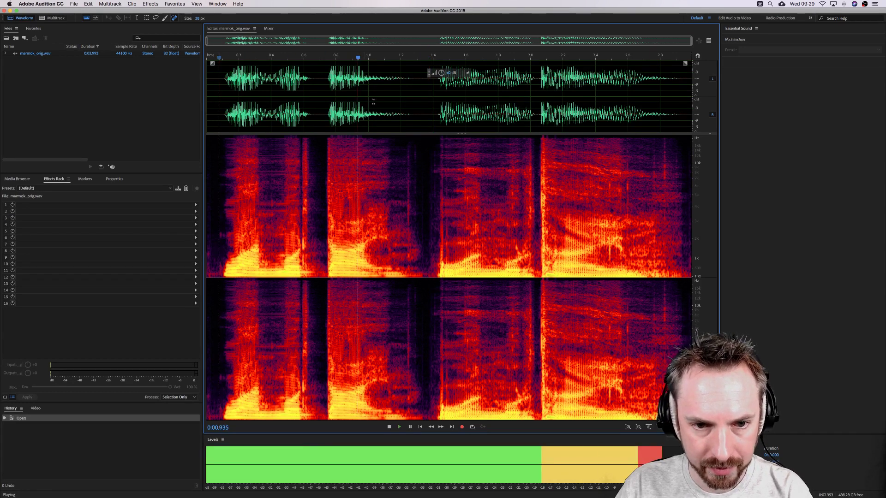
{"action": "key", "text": "space"}
Audition from the 1.433 s boundary, then select 0.100 s to 1.433 s
{"action": "left_click", "coordinate": [438, 102]}
{"action": "key", "text": "space"}
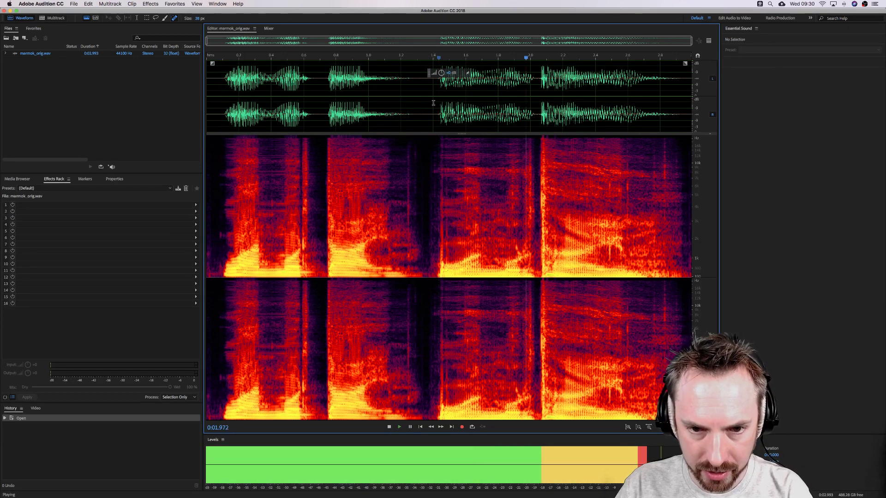
{"action": "key", "text": "space"}
{"action": "left_click_drag", "start_coordinate": [433, 103], "coordinate": [222, 98]}
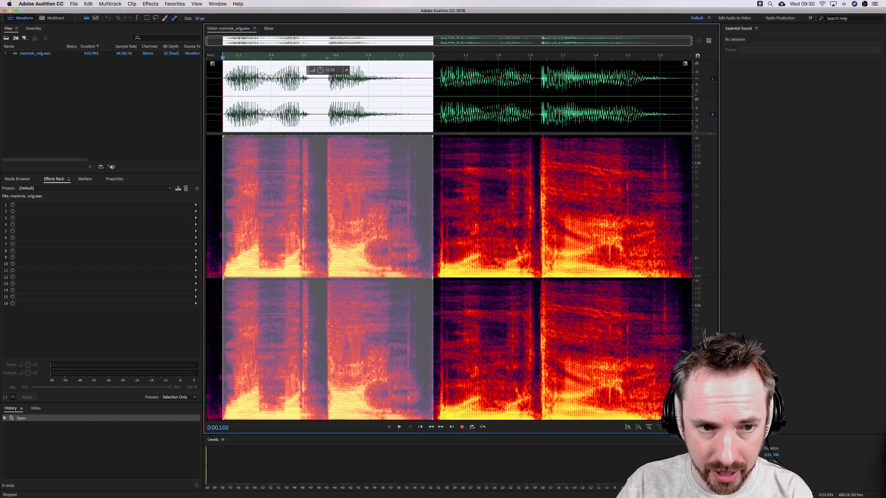
Open the Pitch Shifter and preview a -1 semitone, 0 cents shift
{"action": "left_click", "coordinate": [150, 4]}
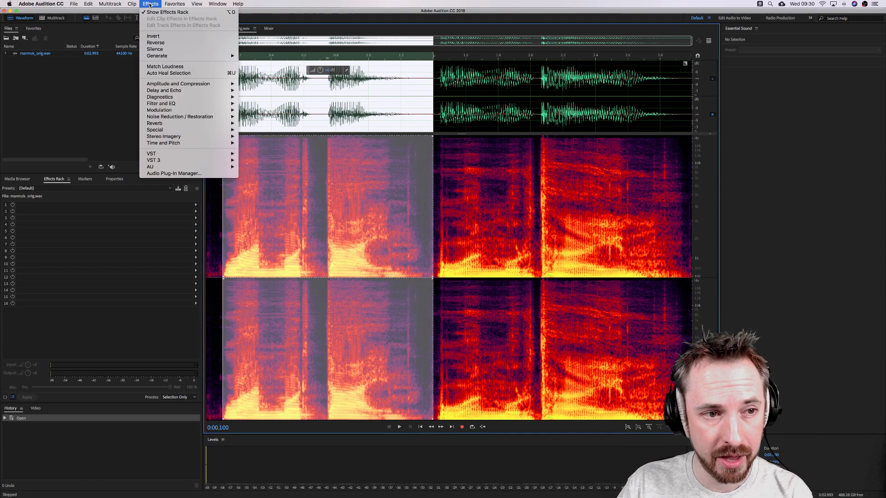
{"action": "mouse_move", "coordinate": [182, 143]}
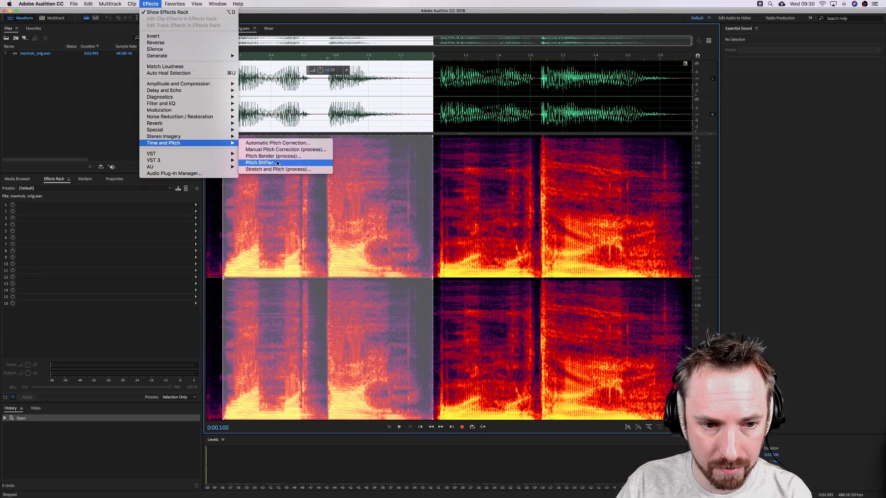
{"action": "left_click", "coordinate": [259, 162]}
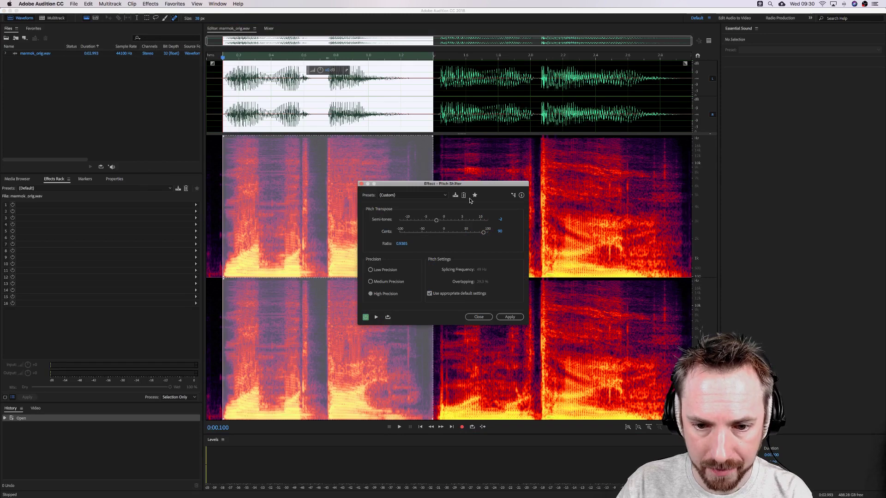
{"action": "left_click", "coordinate": [499, 220]}
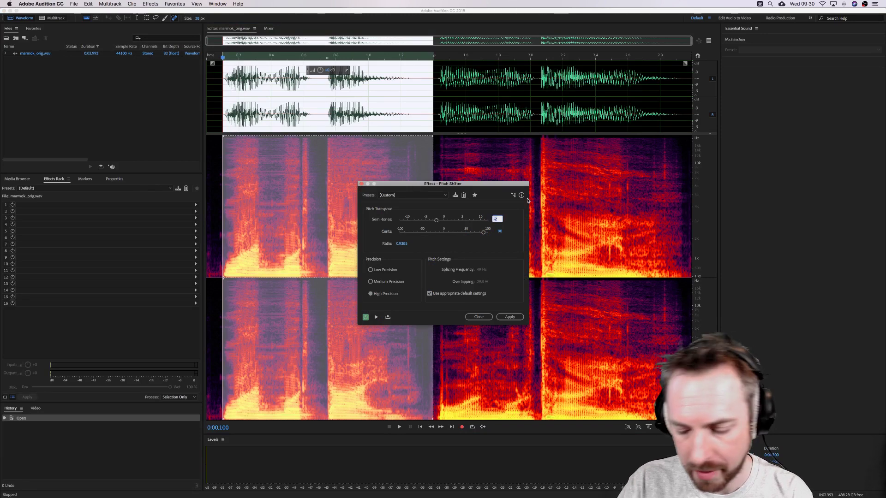
{"action": "type", "text": "-1"}
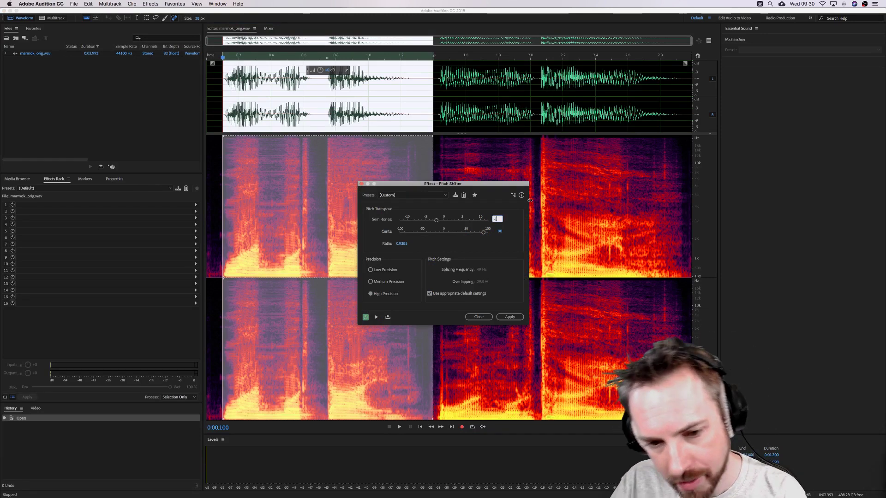
{"action": "left_click", "coordinate": [500, 231]}
{"action": "type", "text": "0"}
{"action": "key", "text": "Return"}
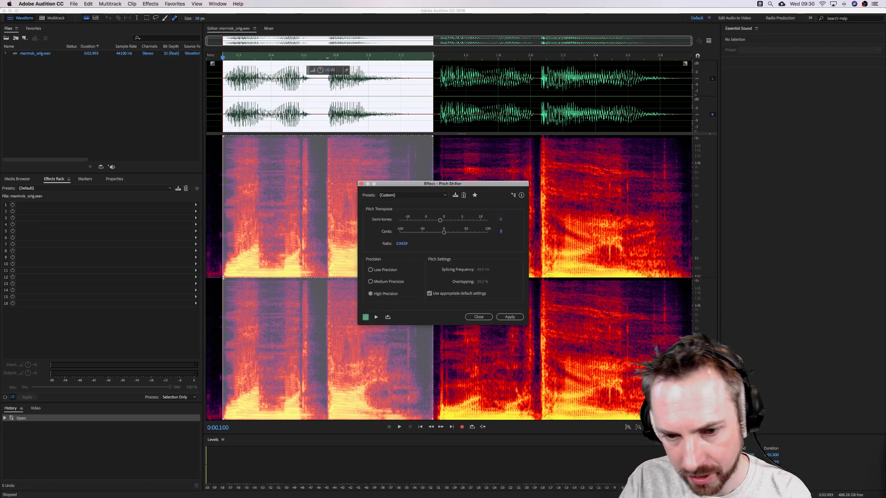
{"action": "left_click", "coordinate": [375, 317]}
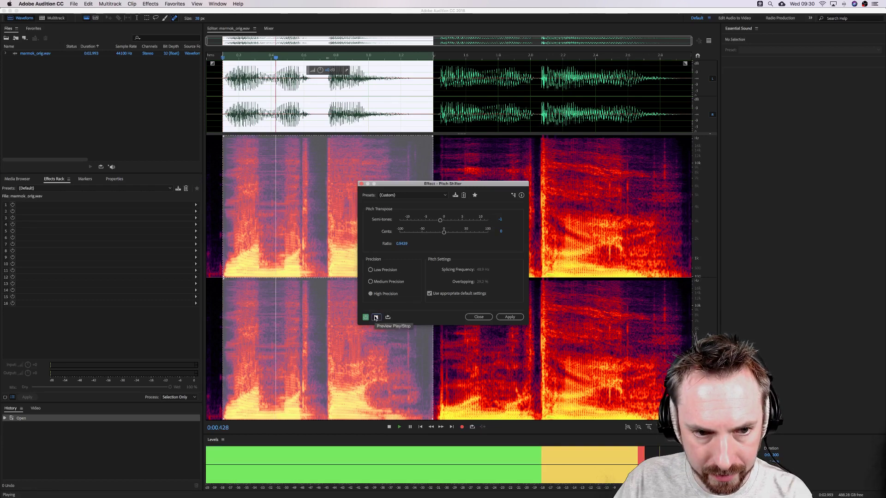
Preview -4 semitones, compare with the untouched later part, and reselect about 0.08–1.3 s
{"action": "left_click", "coordinate": [498, 219]}
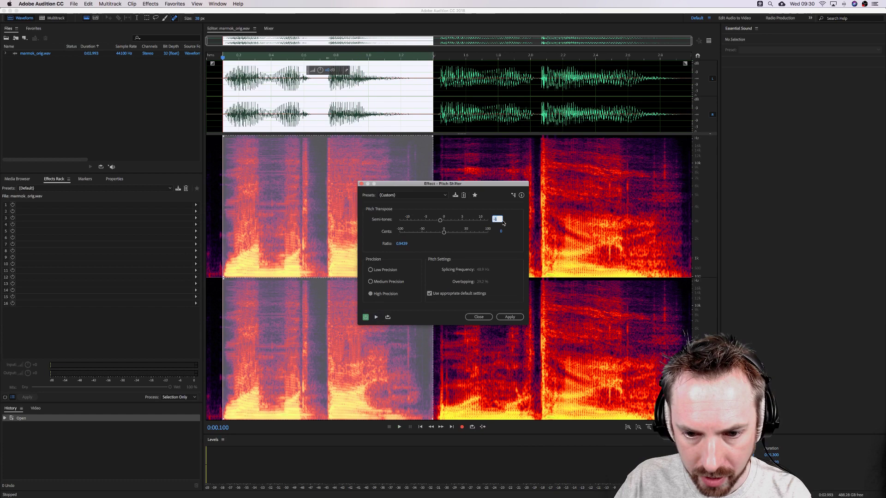
{"action": "type", "text": "-4"}
{"action": "key", "text": "Return"}
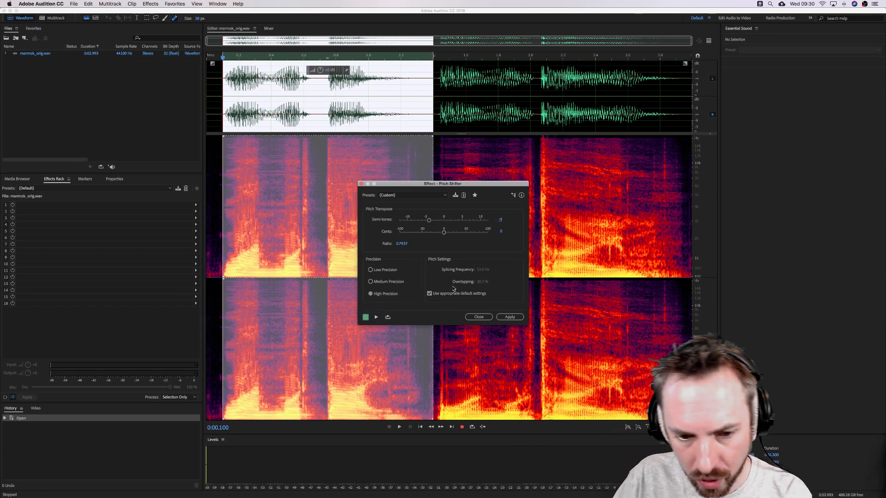
{"action": "left_click", "coordinate": [376, 317]}
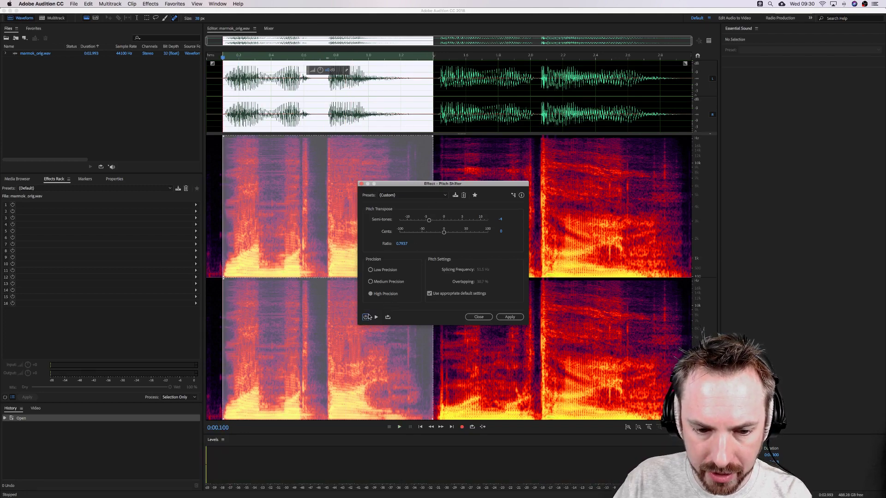
{"action": "left_click", "coordinate": [437, 115]}
{"action": "key", "text": "space"}
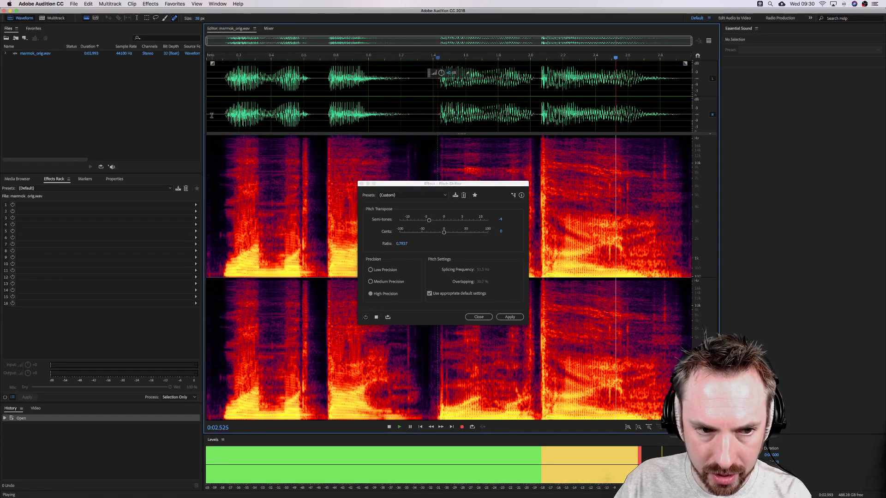
{"action": "left_click_drag", "start_coordinate": [218, 115], "coordinate": [423, 120]}
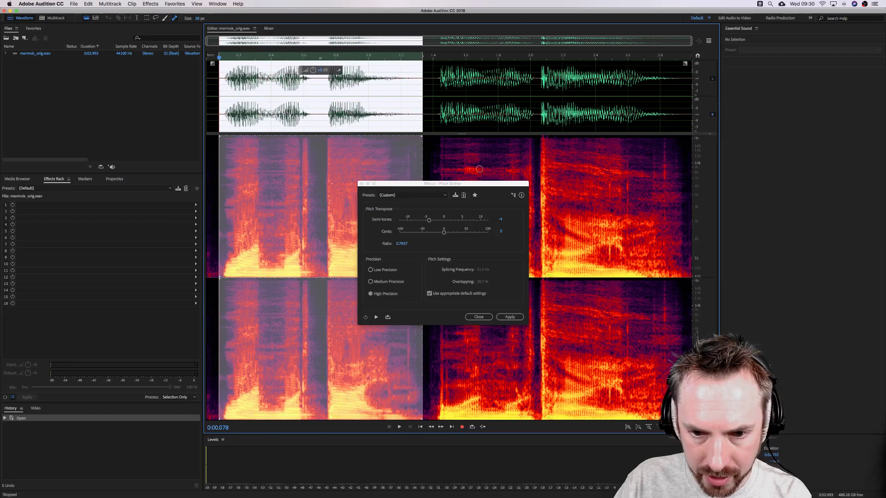
Set the shift to -8 semitones and preview it with the effect on and off
{"action": "left_click", "coordinate": [501, 219]}
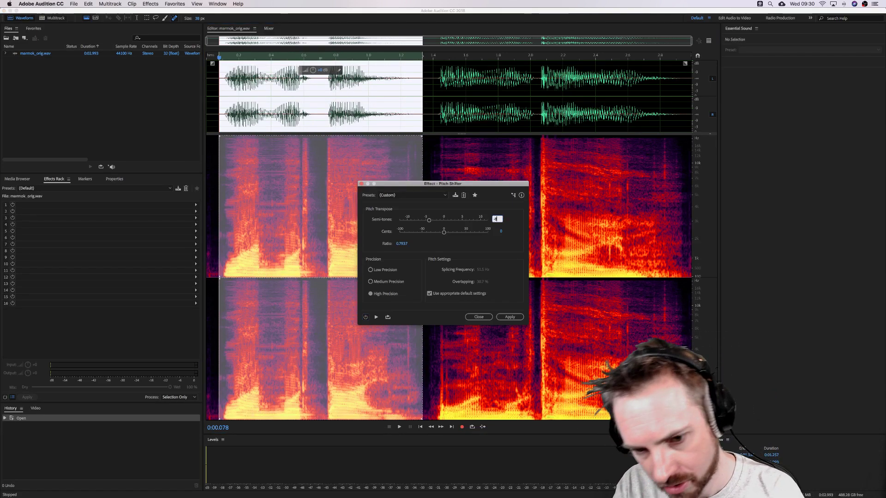
{"action": "type", "text": "-8"}
{"action": "key", "text": "Return"}
{"action": "key", "text": "space"}
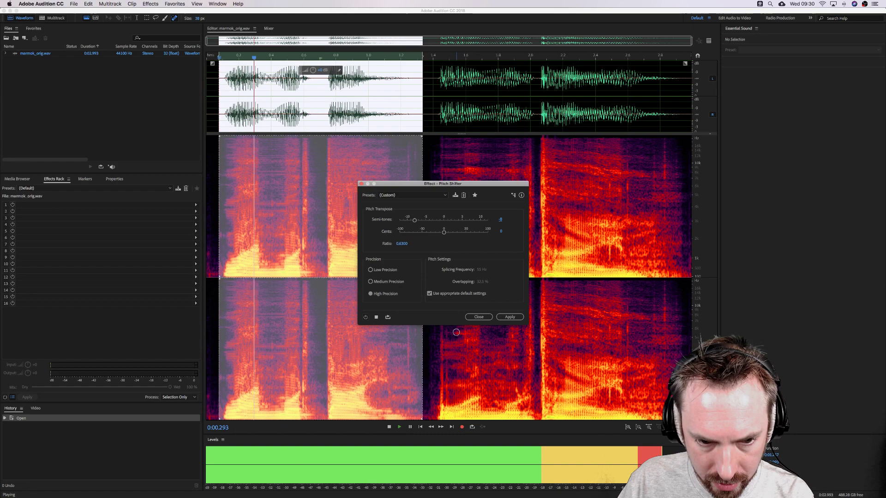
{"action": "key", "text": "space"}
{"action": "left_click", "coordinate": [365, 317]}
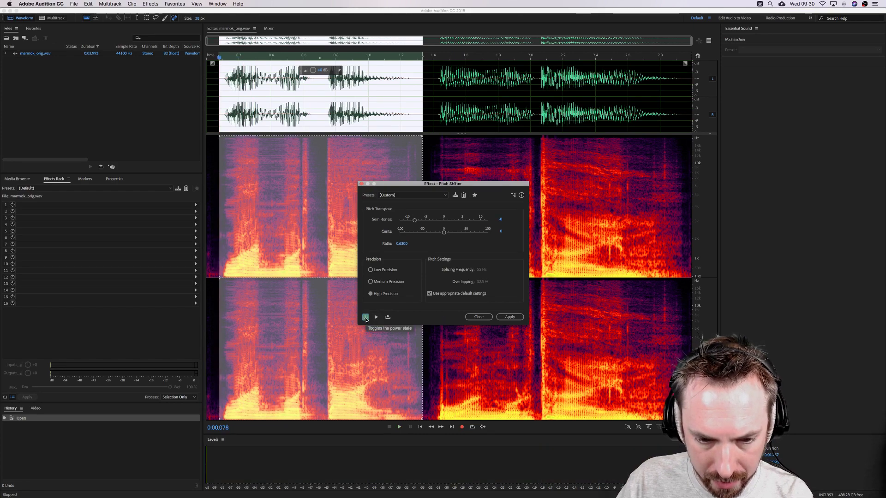
{"action": "key", "text": "space"}
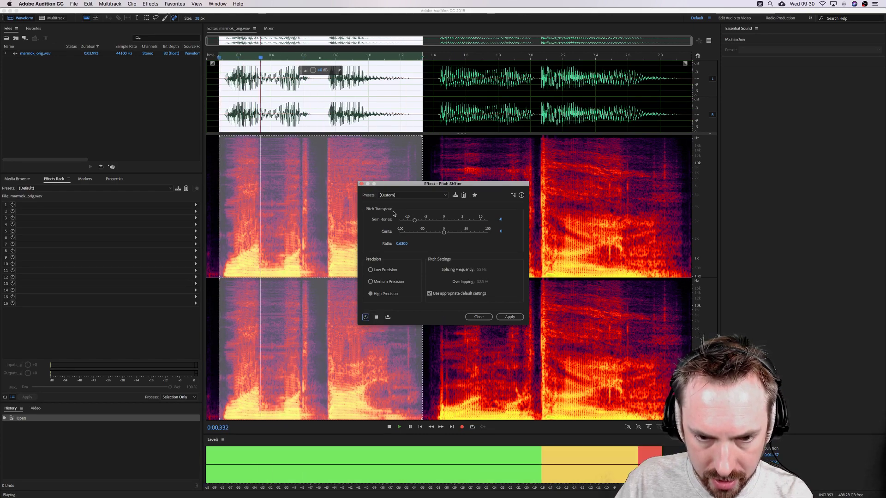
Reselect about 0.09–1.35 s and apply the -8 semitone pitch shift
{"action": "left_click", "coordinate": [221, 118]}
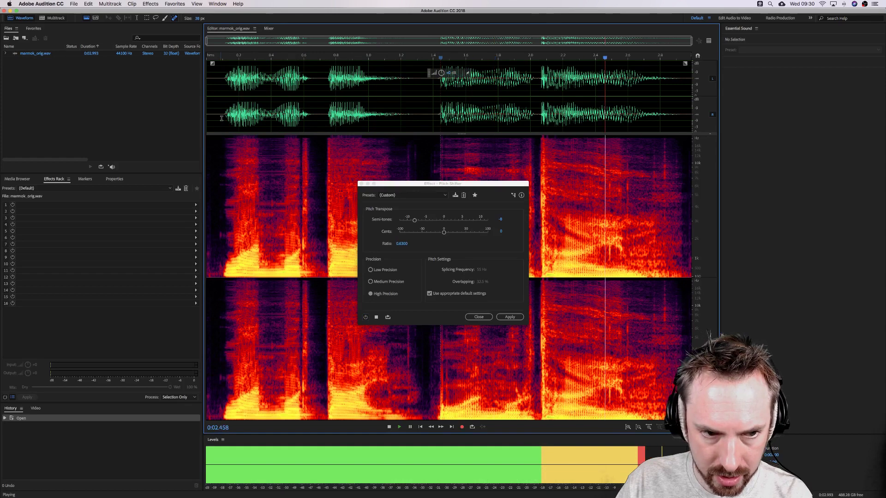
{"action": "left_click_drag", "start_coordinate": [222, 118], "coordinate": [428, 118]}
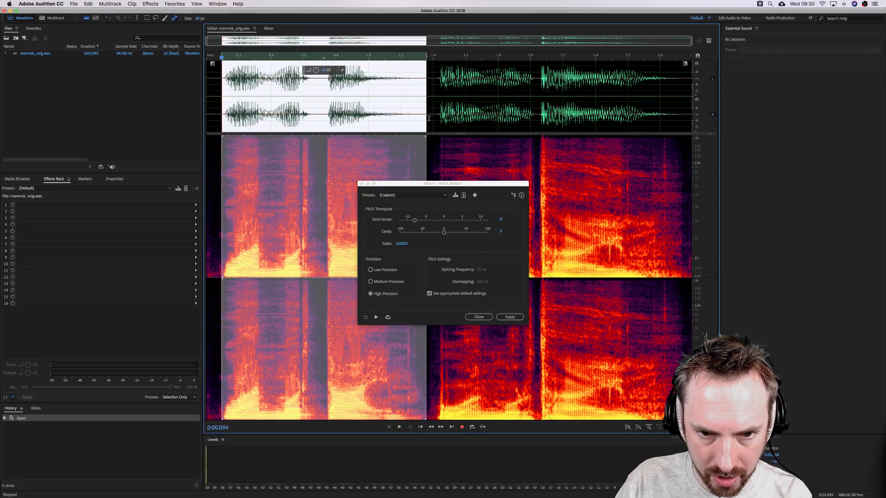
{"action": "left_click", "coordinate": [365, 318]}
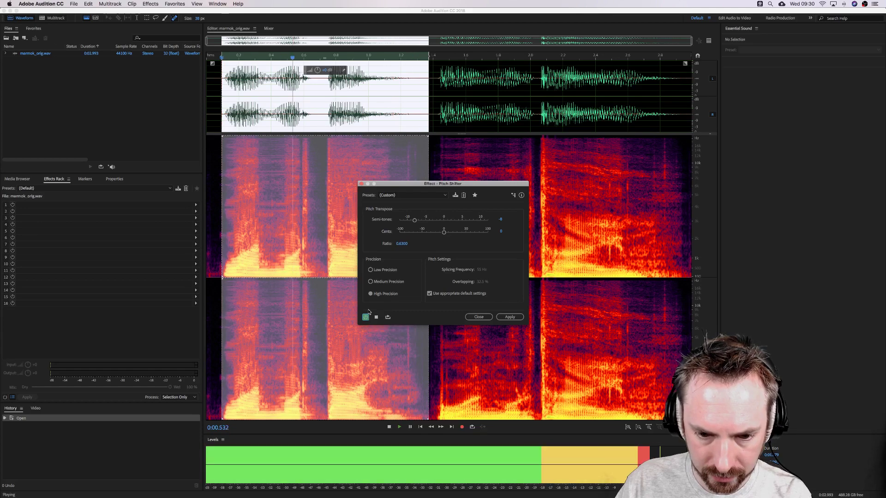
{"action": "left_click", "coordinate": [510, 317]}
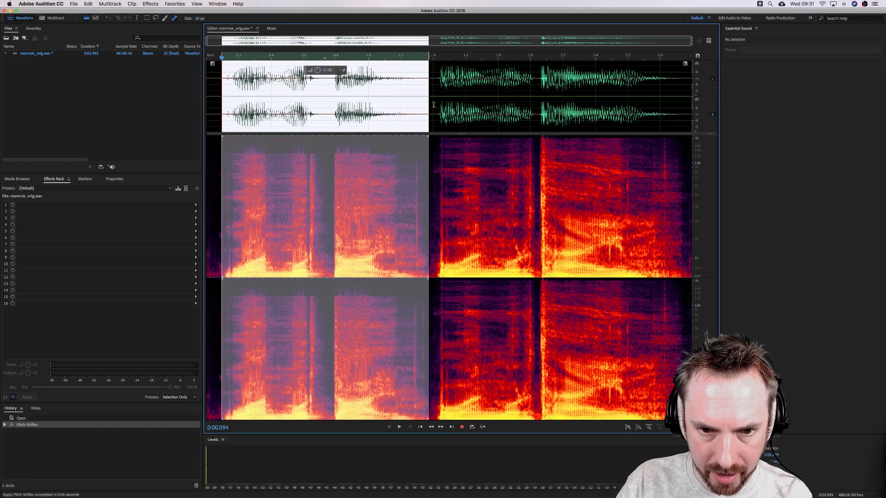
Play back the lowered first part and the later part, then select about 0.1–1.38 s
{"action": "key", "text": "space"}
{"action": "left_click", "coordinate": [433, 105]}
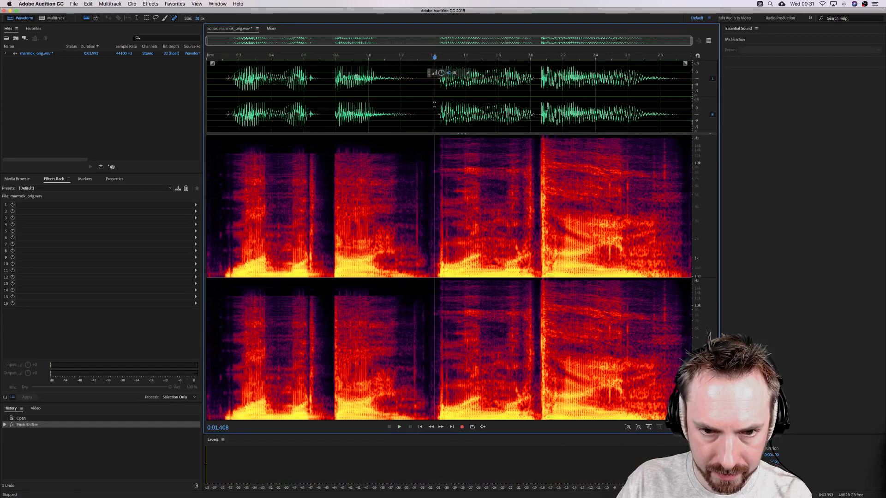
{"action": "key", "text": "space"}
{"action": "left_click", "coordinate": [228, 111]}
{"action": "key", "text": "space"}
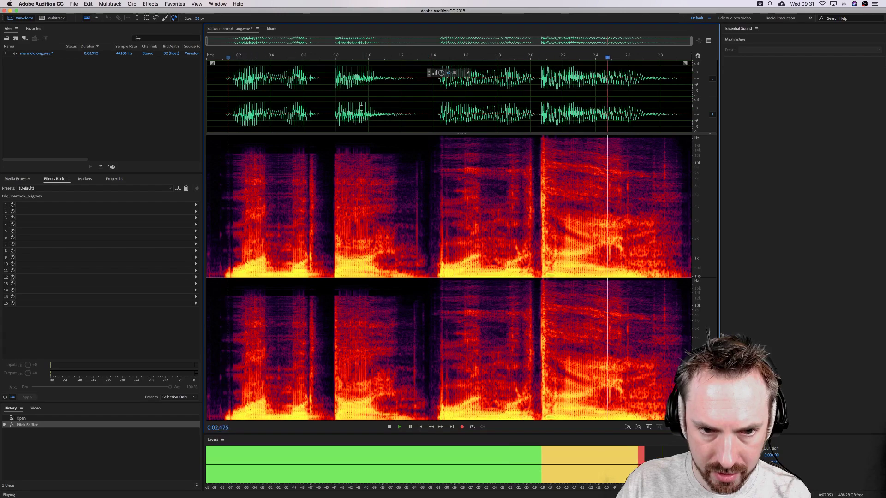
{"action": "key", "text": "space"}
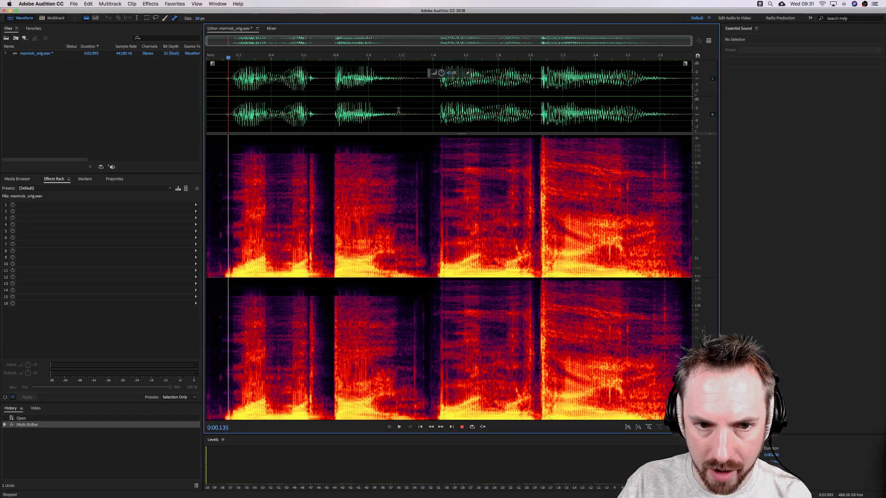
{"action": "left_click_drag", "start_coordinate": [263, 105], "coordinate": [285, 102]}
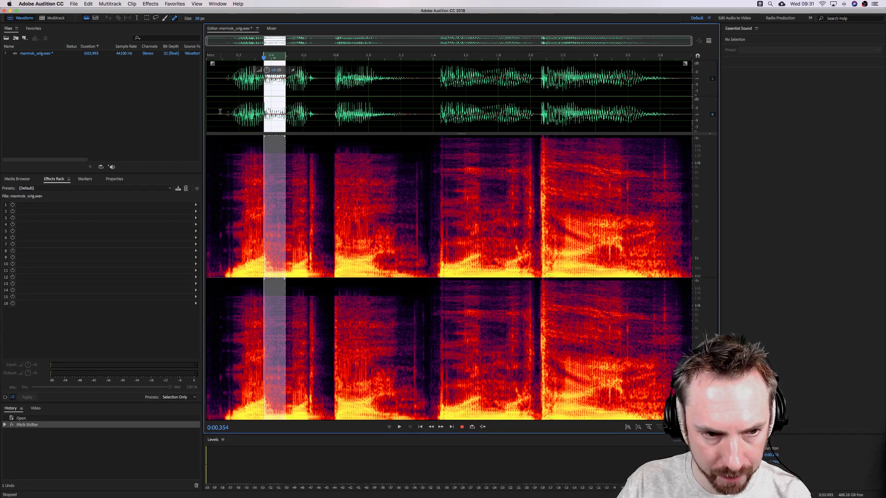
{"action": "left_click_drag", "start_coordinate": [221, 111], "coordinate": [429, 118]}
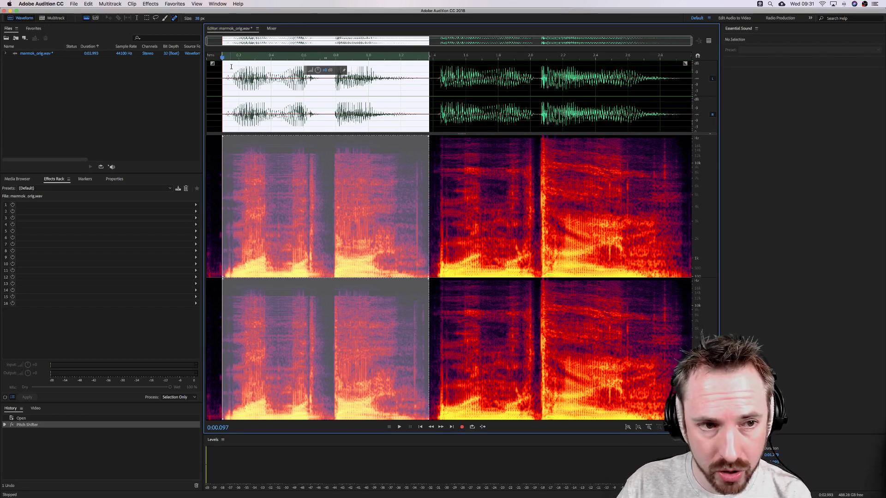
Open the Multiband Compressor from the Amplitude and Compression effects menu
{"action": "left_click", "coordinate": [150, 3]}
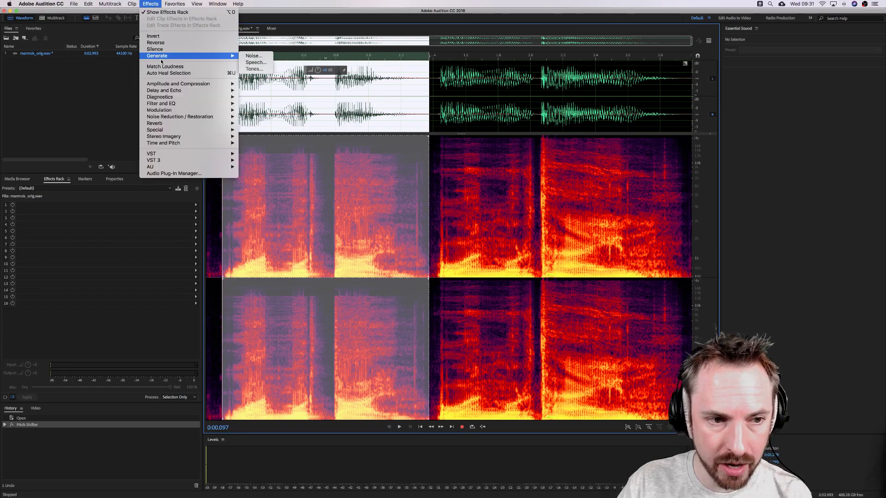
{"action": "mouse_move", "coordinate": [159, 84]}
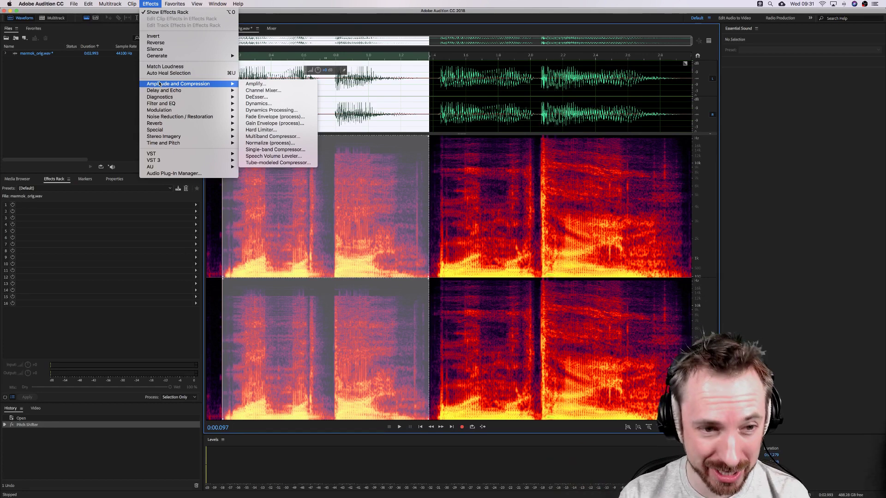
{"action": "left_click", "coordinate": [271, 138]}
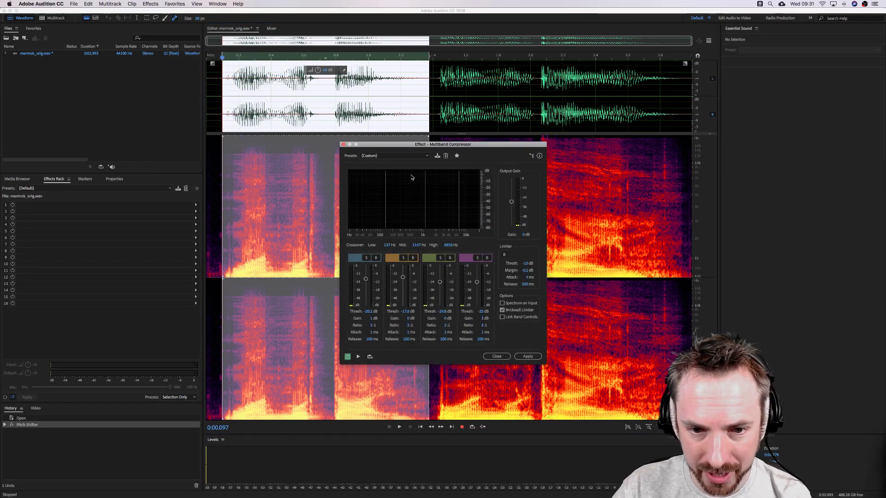
Load the Multiband Compressor's Broadcast preset and preview the compressed audio
{"action": "left_click", "coordinate": [391, 156]}
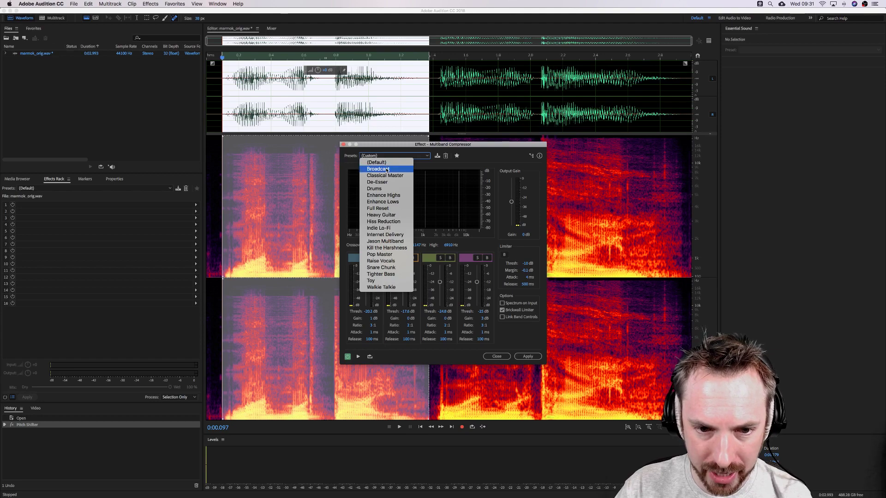
{"action": "left_click", "coordinate": [388, 168]}
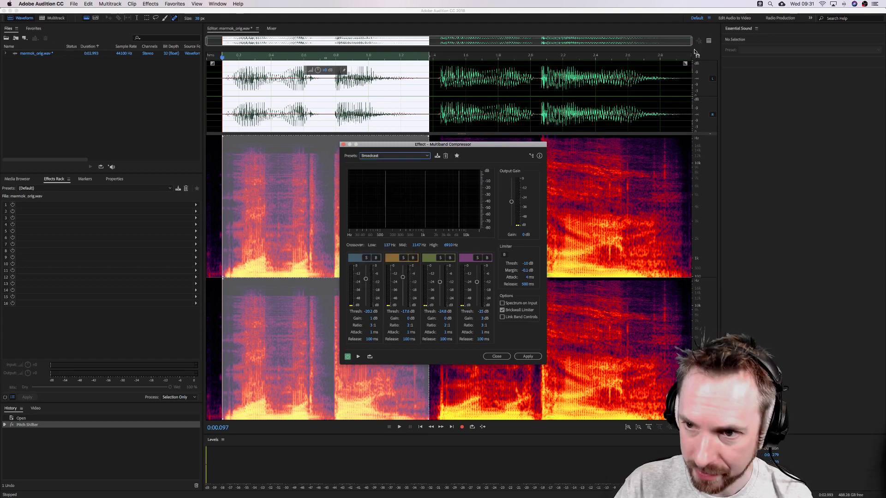
{"action": "left_click", "coordinate": [708, 42]}
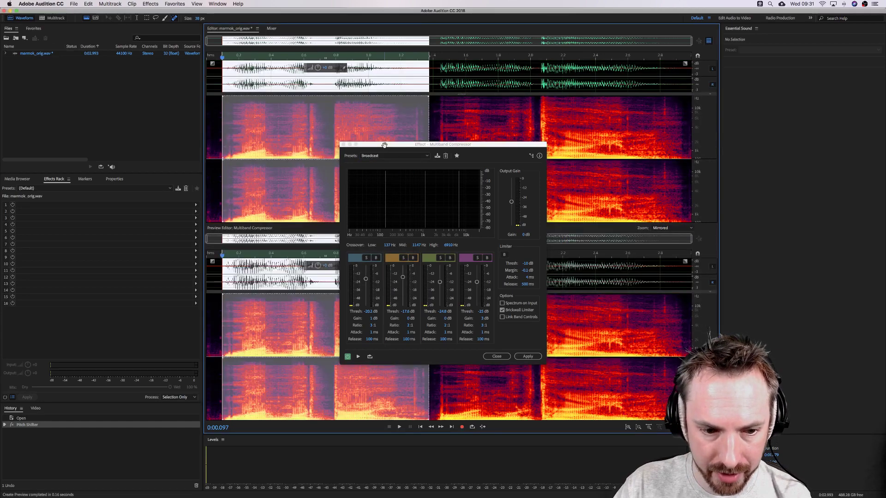
{"action": "left_click_drag", "start_coordinate": [384, 145], "coordinate": [421, 39]}
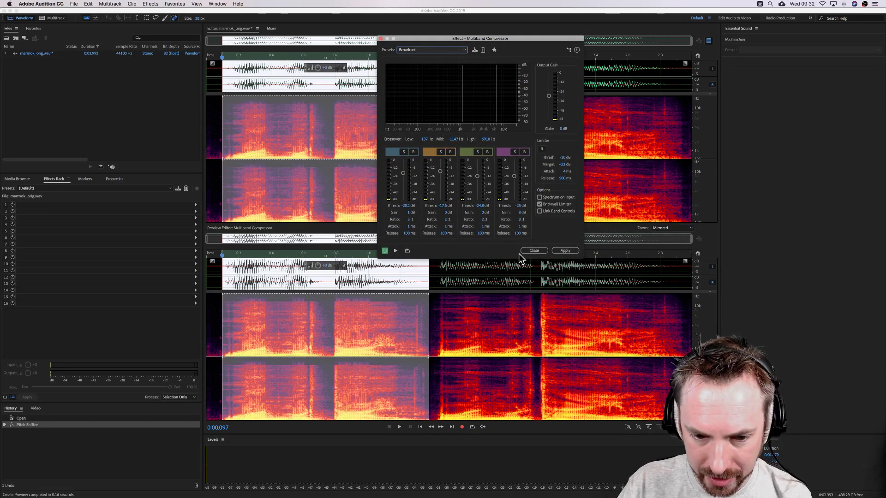
{"action": "key", "text": "space"}
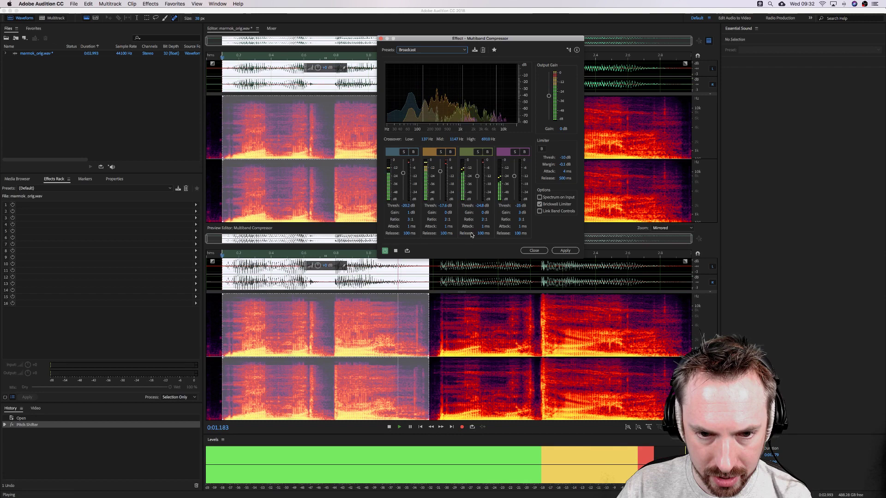
{"action": "key", "text": "space"}
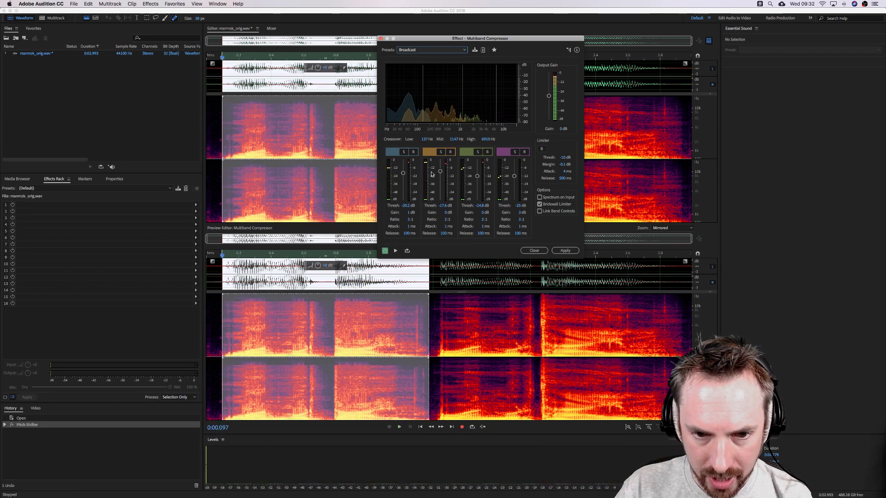
Solo the lowest band and raise its threshold to -12 dB while previewing
{"action": "left_click", "coordinate": [403, 152]}
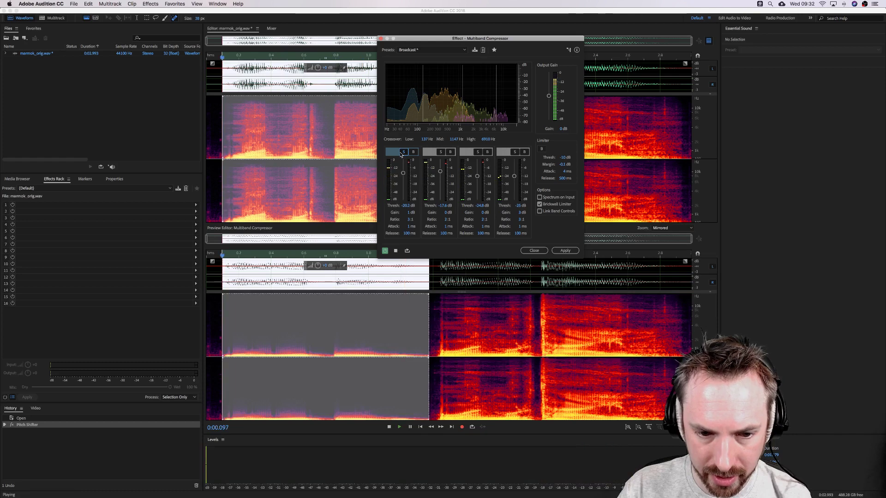
{"action": "key", "text": "space"}
{"action": "key", "text": "space"}
{"action": "key", "text": "space"}
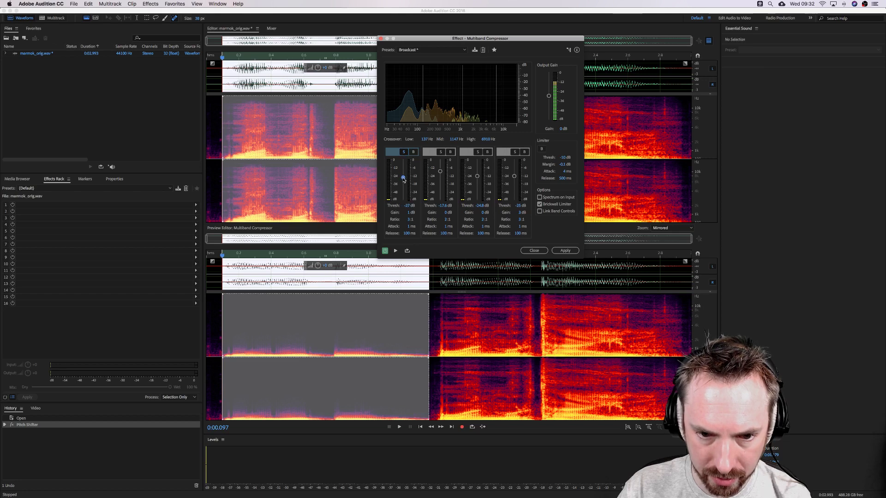
{"action": "key", "text": "space"}
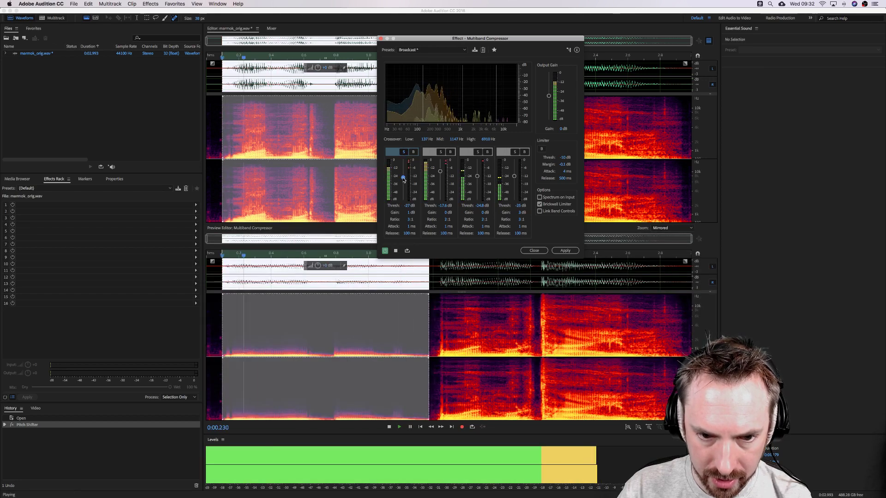
{"action": "left_click_drag", "start_coordinate": [403, 178], "coordinate": [403, 168]}
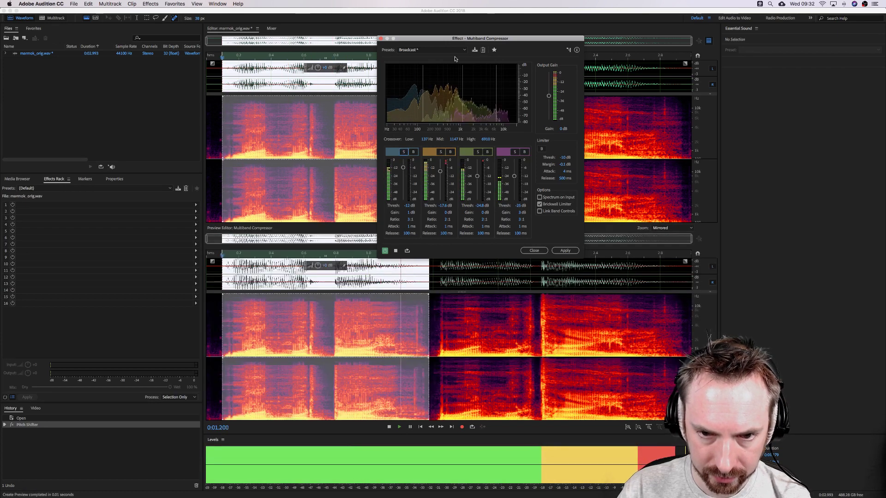
{"action": "left_click", "coordinate": [566, 252]}
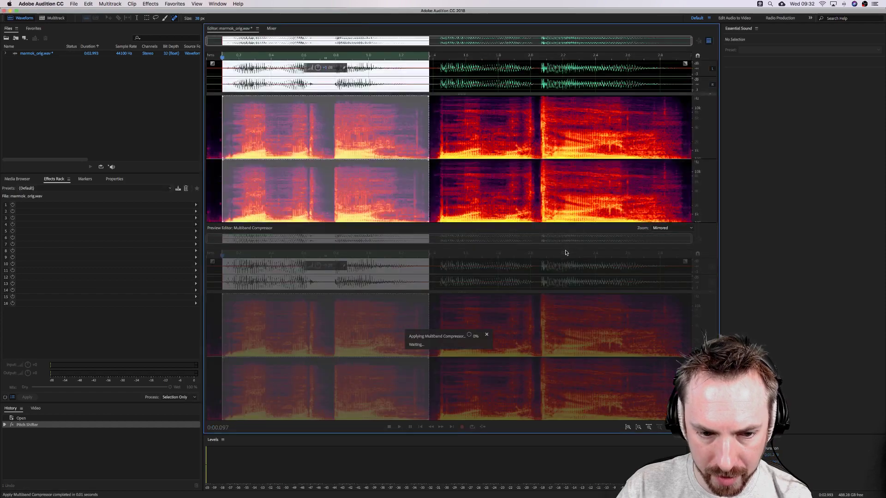
Apply the compression, then amplify the first part from about 0.07 to 1.42 s
{"action": "left_click", "coordinate": [442, 211]}
{"action": "left_click", "coordinate": [436, 211]}
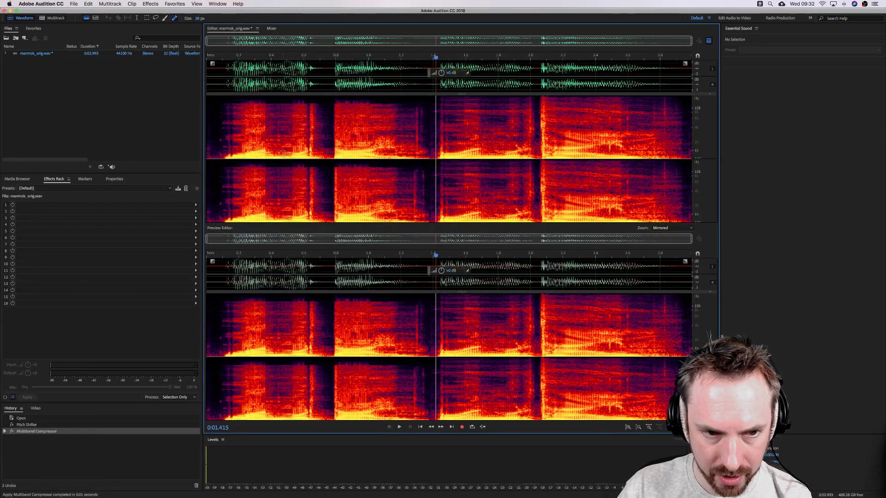
{"action": "left_click_drag", "start_coordinate": [217, 67], "coordinate": [434, 74]}
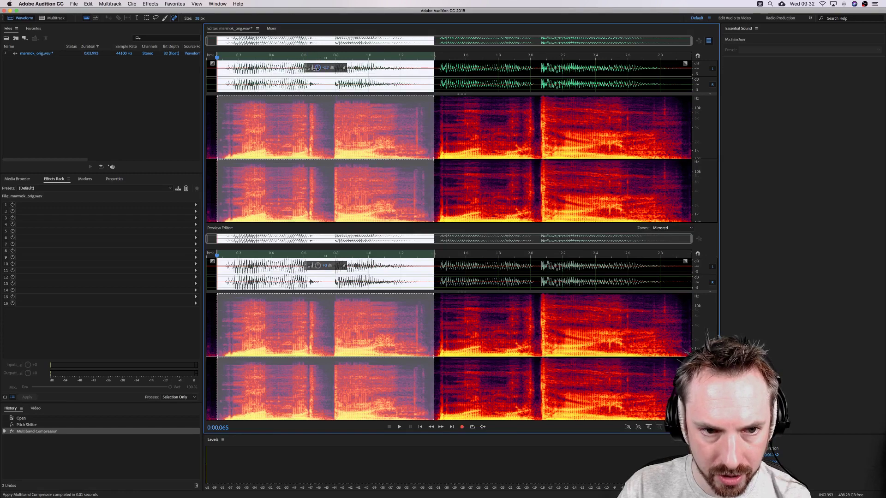
{"action": "key", "text": "super+shift+a"}
{"action": "key", "text": "space"}
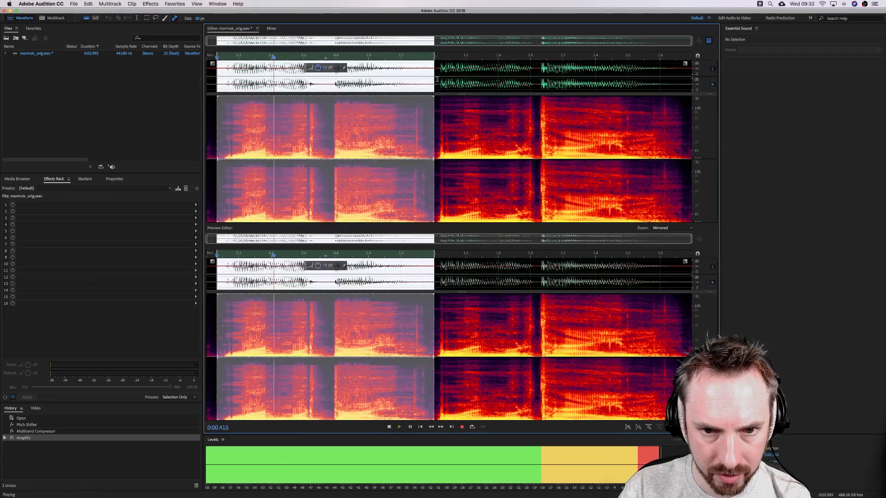
Audition the amplified recording from about 0.1 s, 0.8 s and 2.07 s
{"action": "left_click", "coordinate": [437, 76]}
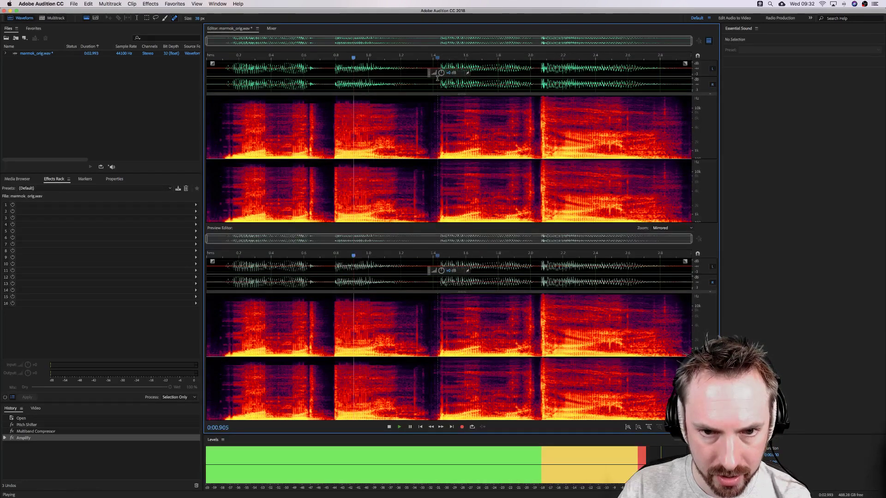
{"action": "left_click", "coordinate": [224, 81]}
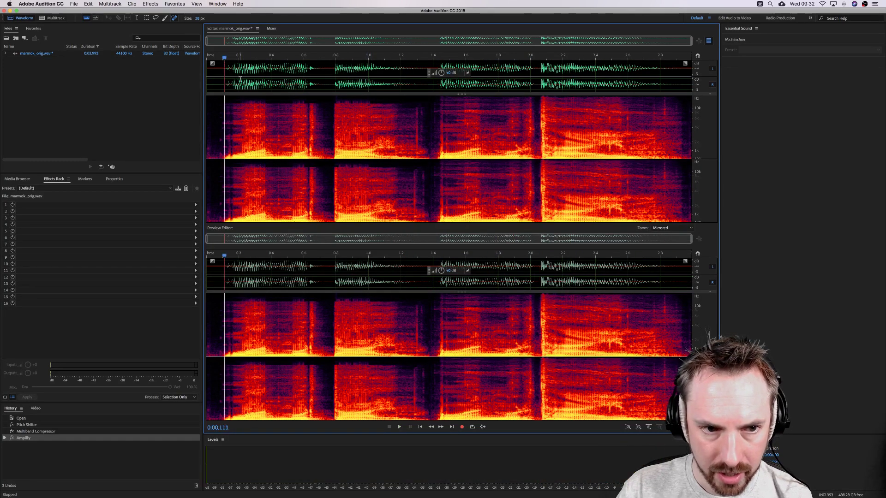
{"action": "left_click", "coordinate": [221, 82]}
{"action": "key", "text": "space"}
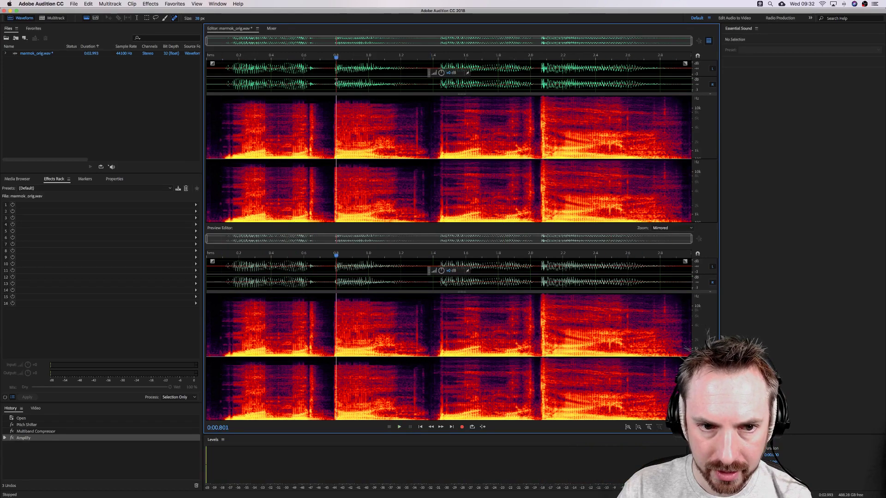
{"action": "left_click", "coordinate": [336, 82]}
{"action": "key", "text": "space"}
{"action": "key", "text": "space"}
{"action": "left_click", "coordinate": [225, 80]}
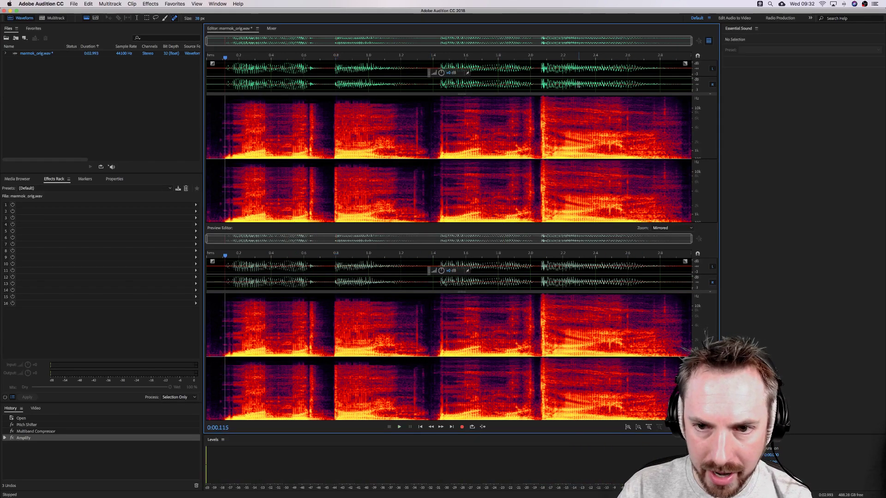
{"action": "left_click", "coordinate": [536, 77]}
{"action": "key", "text": "space"}
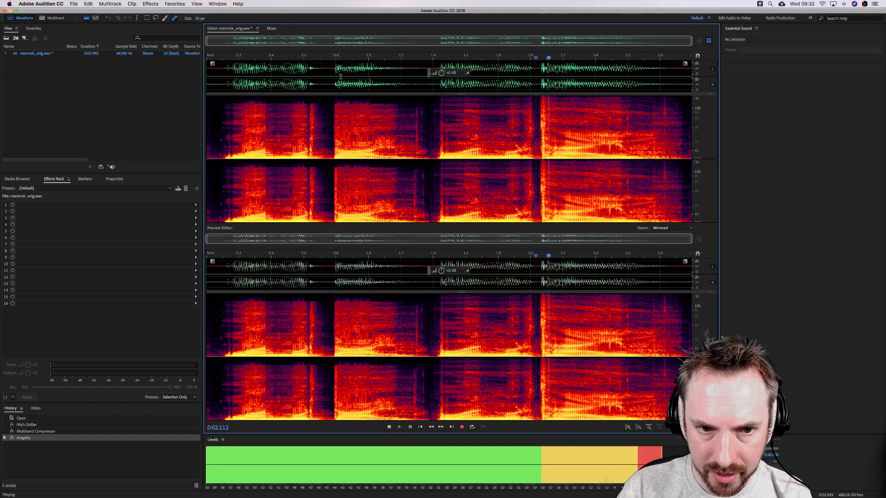
{"action": "left_click", "coordinate": [225, 80]}
{"action": "key", "text": "space"}
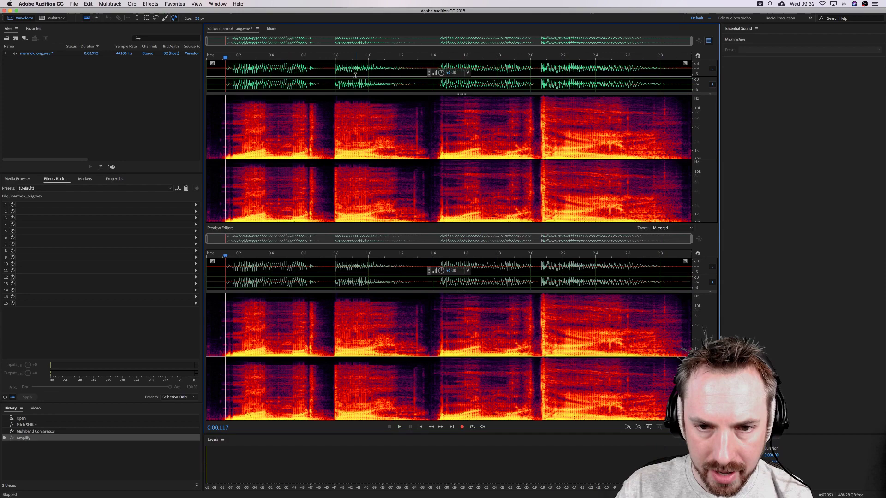
Select the second phrase (0.77–1.38 s) and replay from 0.757 s and 2.05 s
{"action": "left_click_drag", "start_coordinate": [331, 77], "coordinate": [431, 81]}
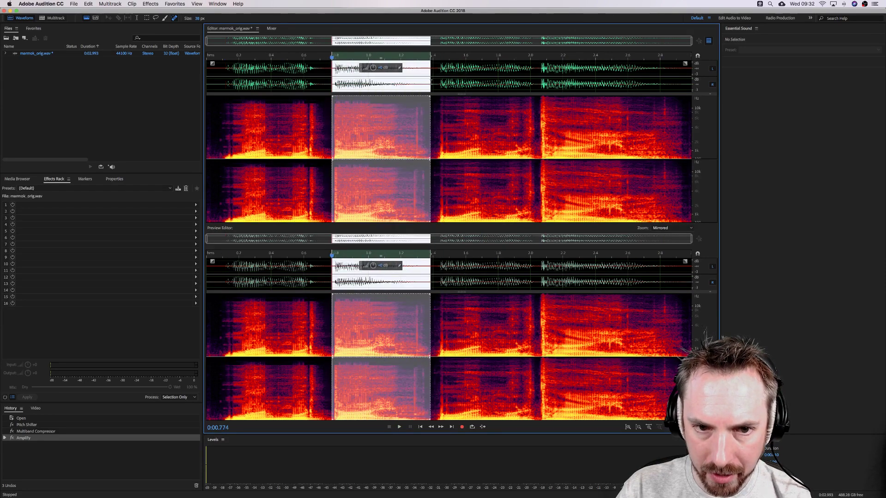
{"action": "left_click", "coordinate": [537, 77]}
{"action": "key", "text": "space"}
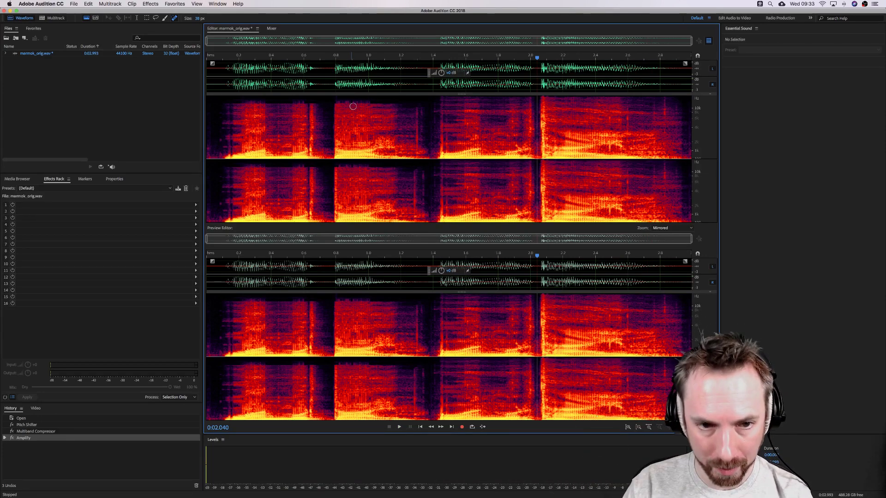
{"action": "left_click", "coordinate": [329, 76]}
{"action": "key", "text": "space"}
{"action": "key", "text": "space"}
{"action": "key", "text": "space"}
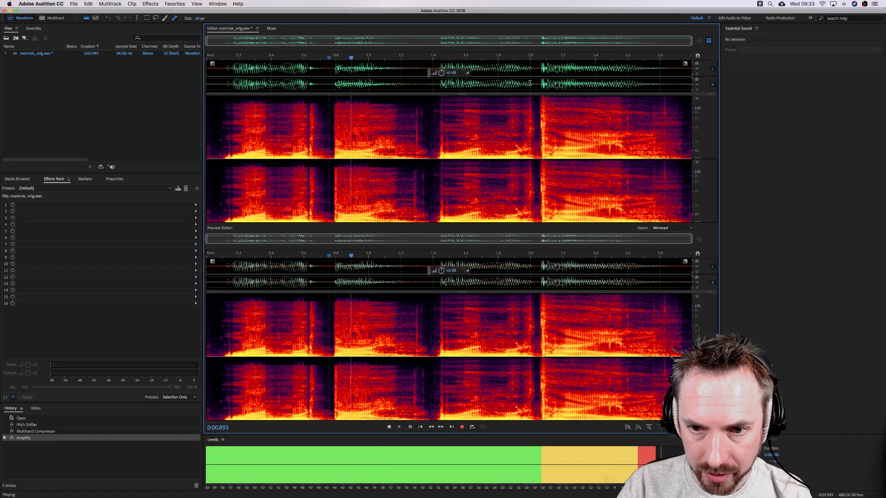
{"action": "key", "text": "space"}
{"action": "left_click", "coordinate": [538, 82]}
{"action": "key", "text": "space"}
{"action": "key", "text": "space"}
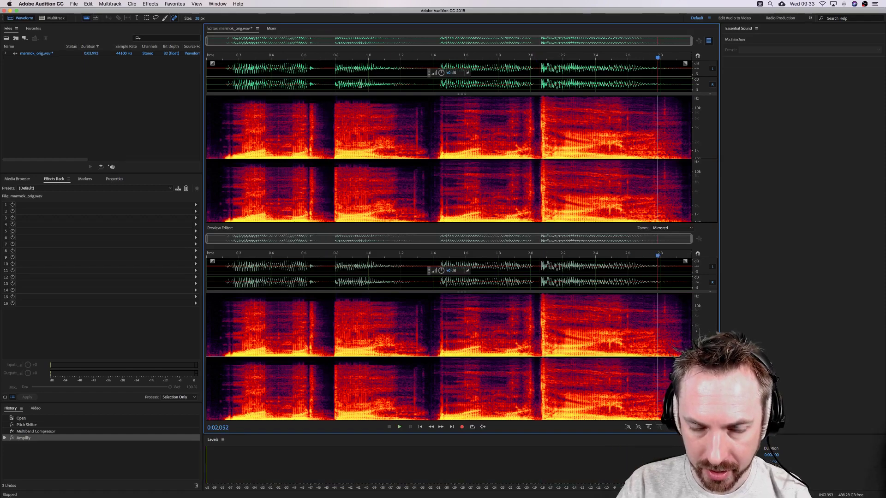
{"action": "left_click", "coordinate": [330, 83]}
Play the first phrase (0.131–0.70 s), then select the second phrase (0.77–1.38 s)
{"action": "key", "text": "space"}
{"action": "key", "text": "space"}
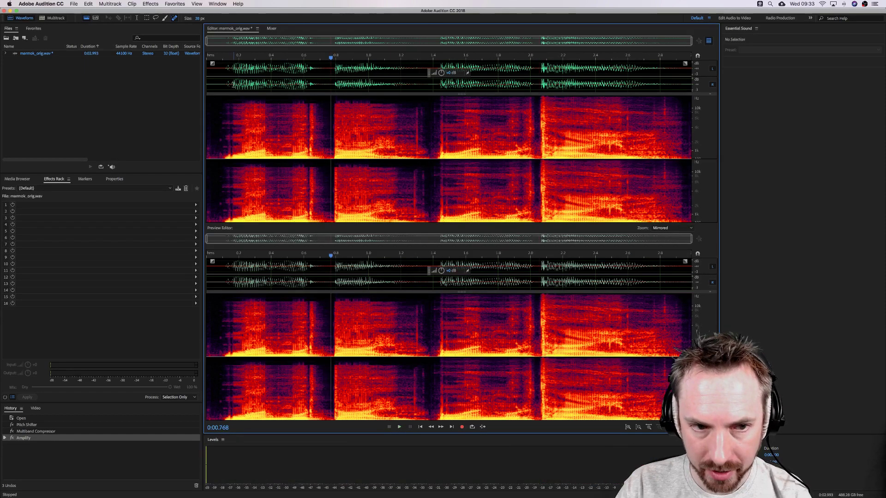
{"action": "left_click", "coordinate": [227, 85]}
{"action": "left_click_drag", "start_coordinate": [228, 85], "coordinate": [320, 86]}
{"action": "key", "text": "space"}
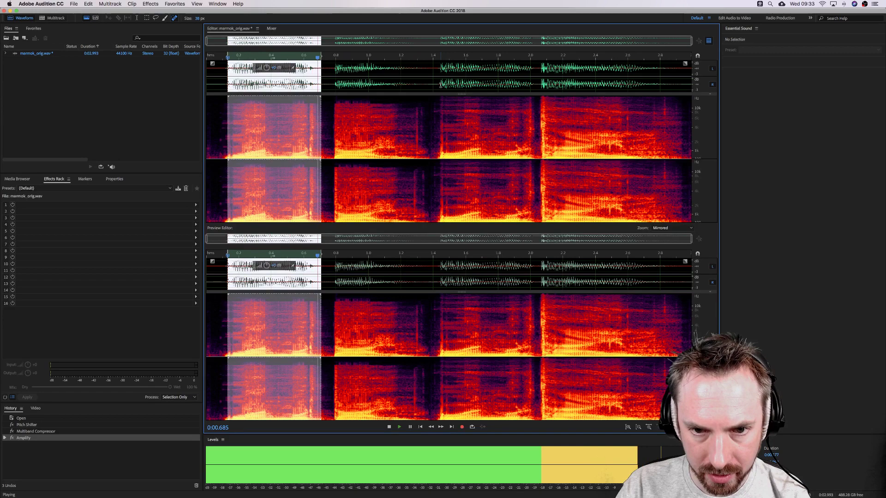
{"action": "left_click", "coordinate": [440, 85]}
{"action": "key", "text": "space"}
{"action": "key", "text": "space"}
{"action": "key", "text": "space"}
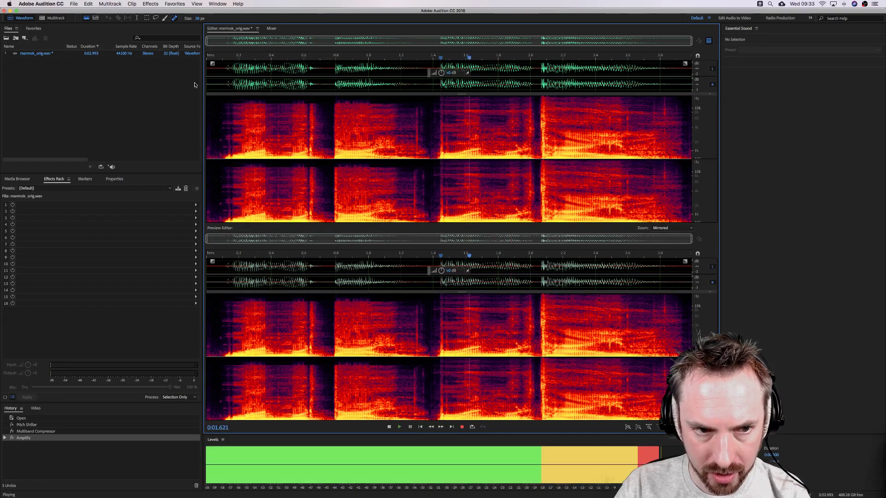
{"action": "left_click", "coordinate": [224, 81]}
{"action": "left_click_drag", "start_coordinate": [331, 84], "coordinate": [430, 84]}
{"action": "key", "text": "space"}
{"action": "key", "text": "space"}
Open the Pitch Bender on the (Default) preset and preview the section
{"action": "left_click", "coordinate": [150, 3]}
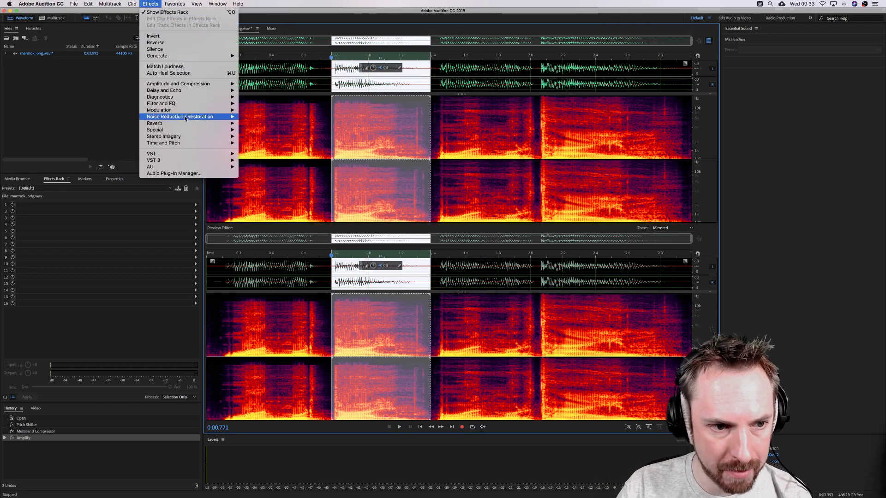
{"action": "mouse_move", "coordinate": [183, 139]}
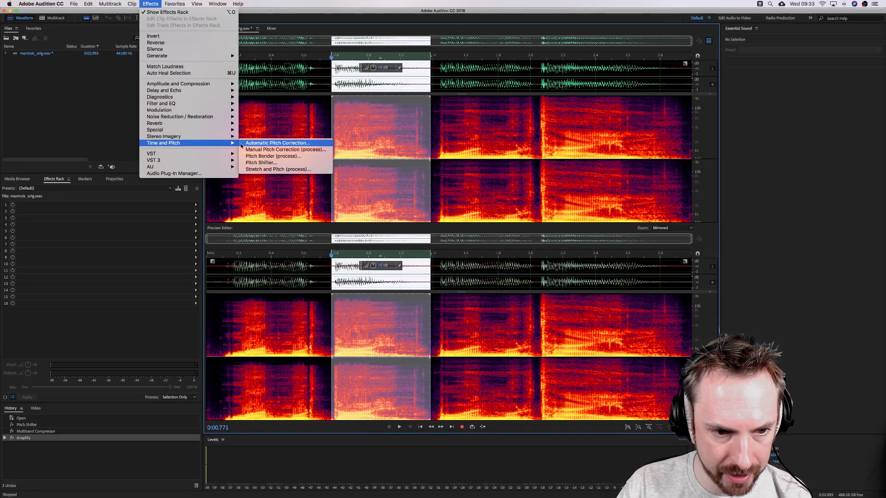
{"action": "left_click", "coordinate": [377, 151]}
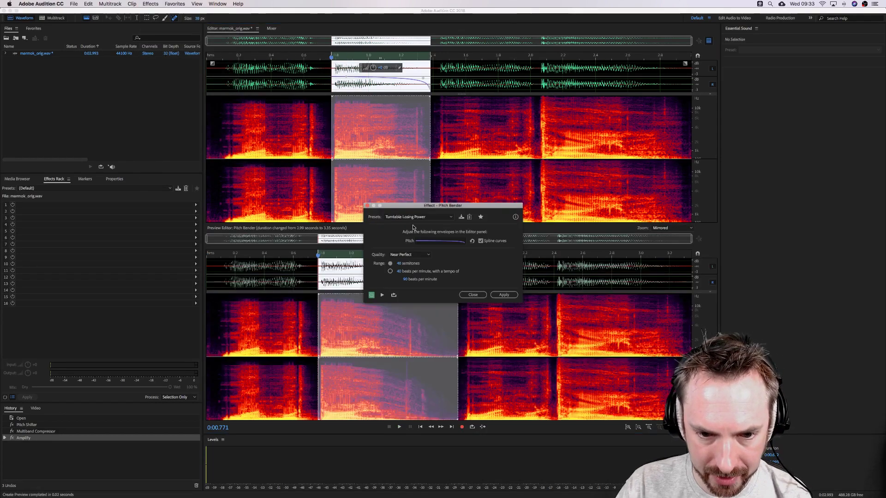
{"action": "left_click", "coordinate": [443, 216]}
{"action": "left_click", "coordinate": [400, 223]}
{"action": "key", "text": "space"}
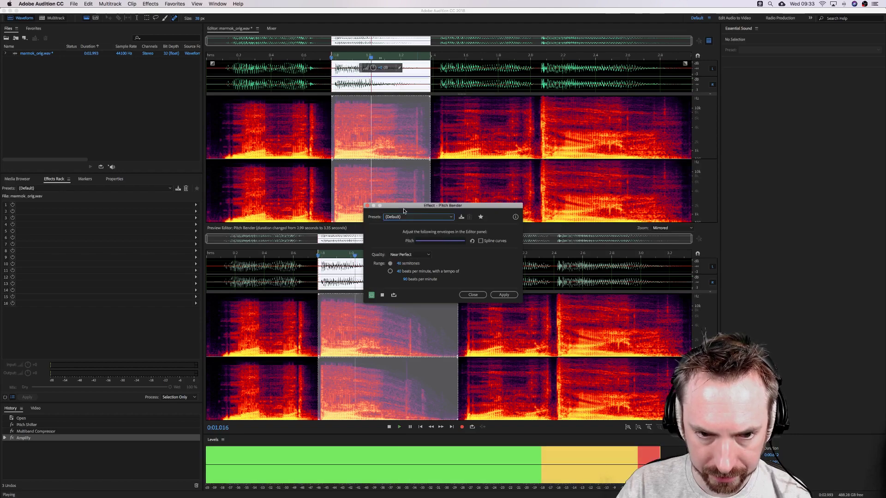
{"action": "key", "text": "space"}
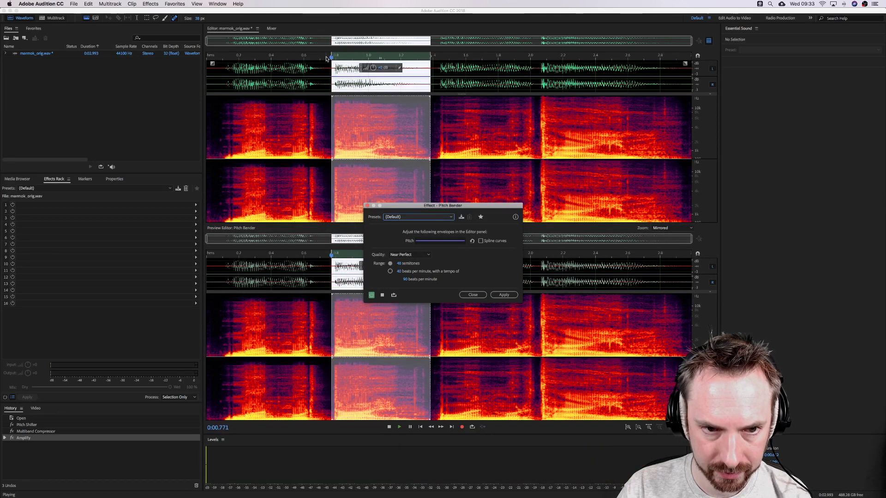
{"action": "key", "text": "space"}
Add a point to the pitch curve, drag its start down, and preview the bend
{"action": "scroll", "coordinate": [333, 57], "scroll_direction": "up", "scroll_amount": 2}
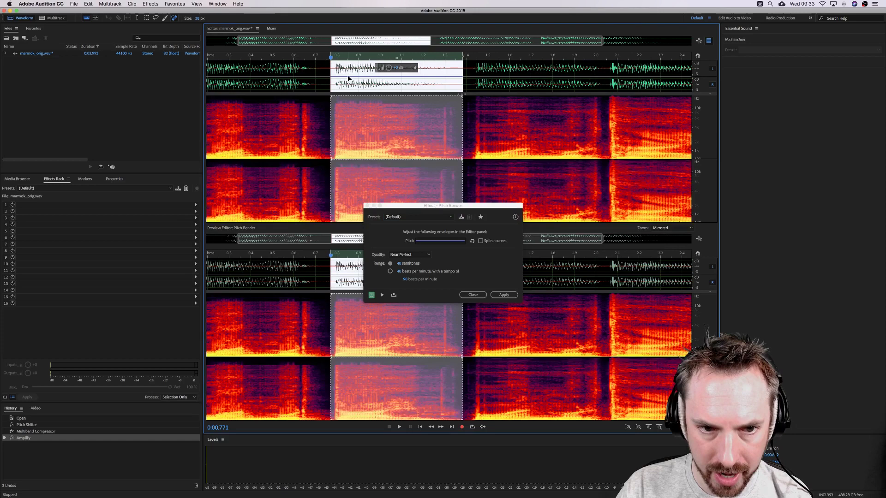
{"action": "left_click", "coordinate": [350, 80]}
{"action": "left_click_drag", "start_coordinate": [335, 82], "coordinate": [381, 80]}
{"action": "key", "text": "space"}
{"action": "left_click", "coordinate": [378, 79]}
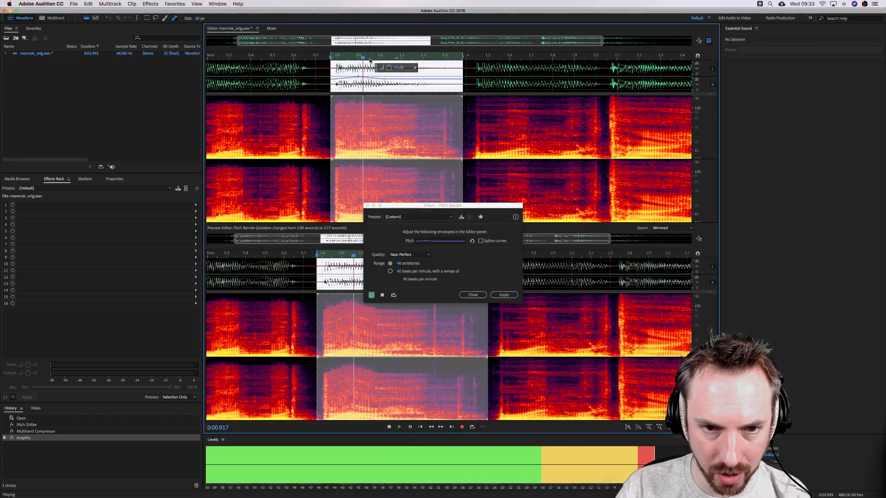
{"action": "scroll", "coordinate": [389, 72], "scroll_direction": "up", "scroll_amount": 3}
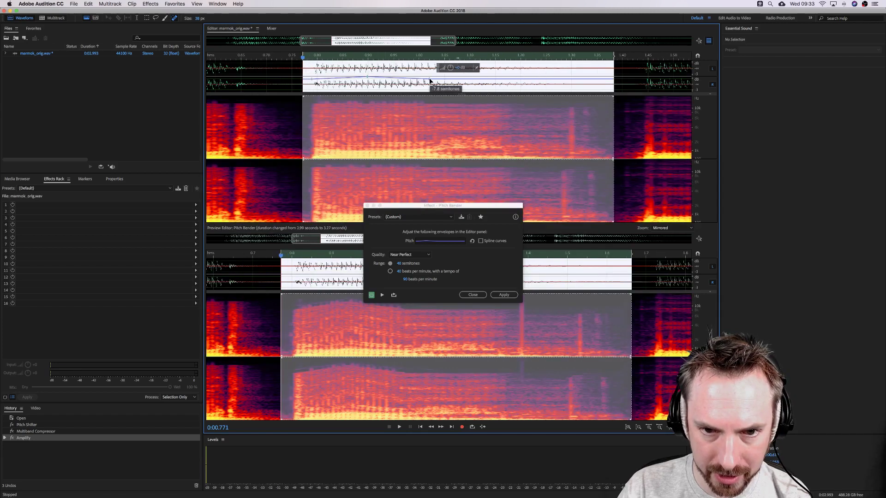
Fine-tune the pitch curve's starting points, then zoom out to the whole recording
{"action": "left_click_drag", "start_coordinate": [429, 81], "coordinate": [427, 79]}
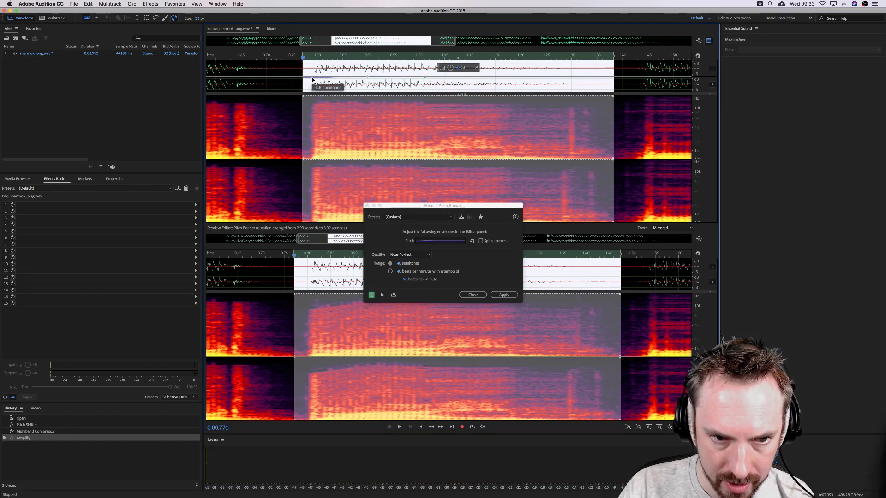
{"action": "left_click_drag", "start_coordinate": [312, 80], "coordinate": [312, 78]}
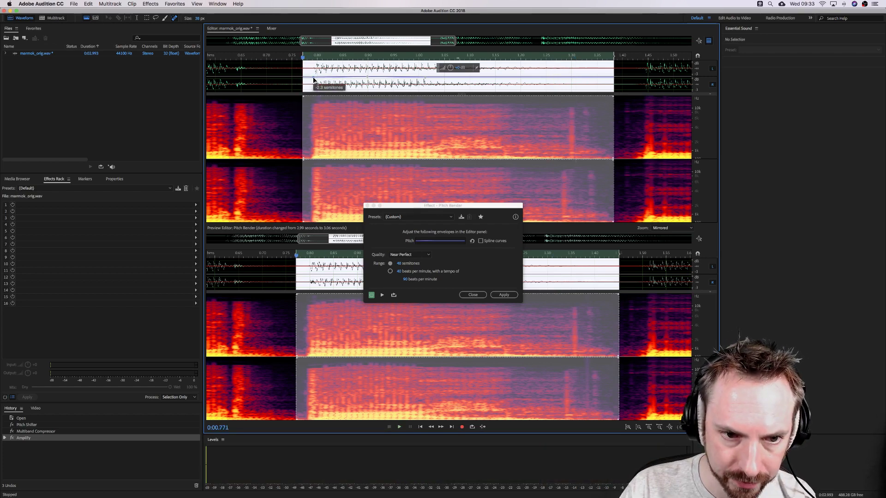
{"action": "left_click_drag", "start_coordinate": [312, 79], "coordinate": [314, 76]}
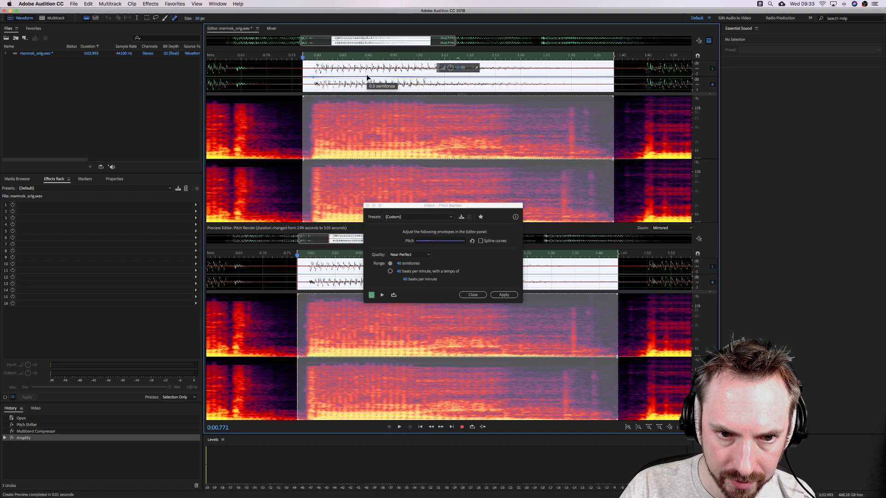
{"action": "left_click", "coordinate": [368, 76]}
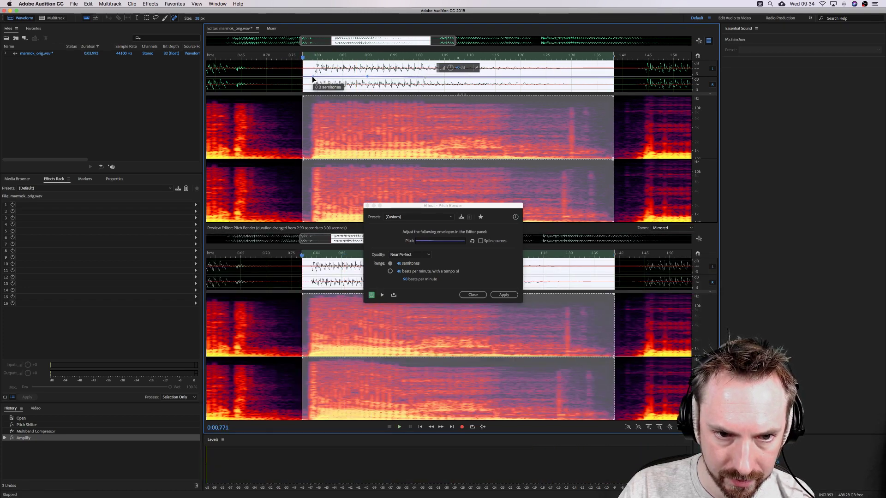
{"action": "left_click_drag", "start_coordinate": [312, 80], "coordinate": [314, 76]}
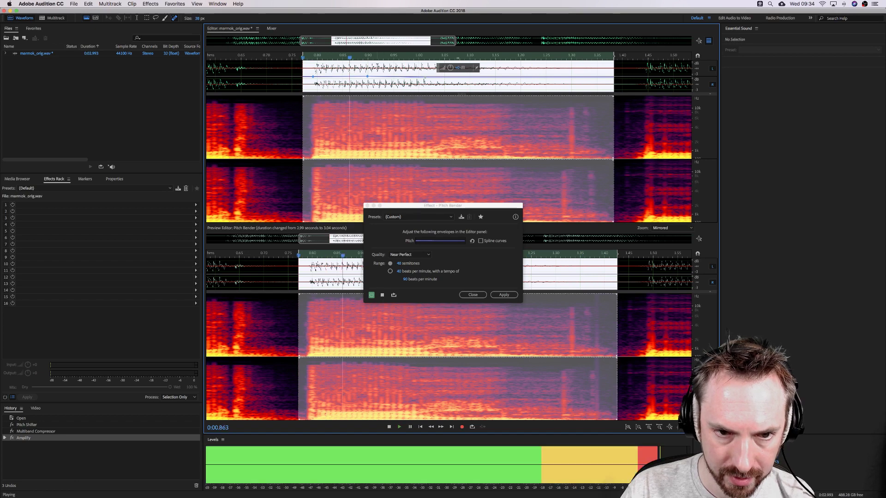
{"action": "key", "text": "backslash"}
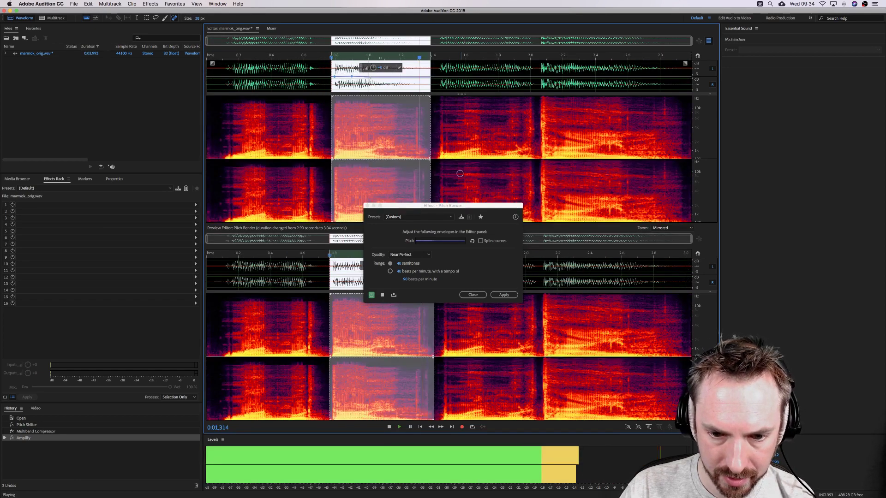
Apply the pitch bend, lengthening the file to about 3.04 s, and play back the result
{"action": "left_click", "coordinate": [498, 296]}
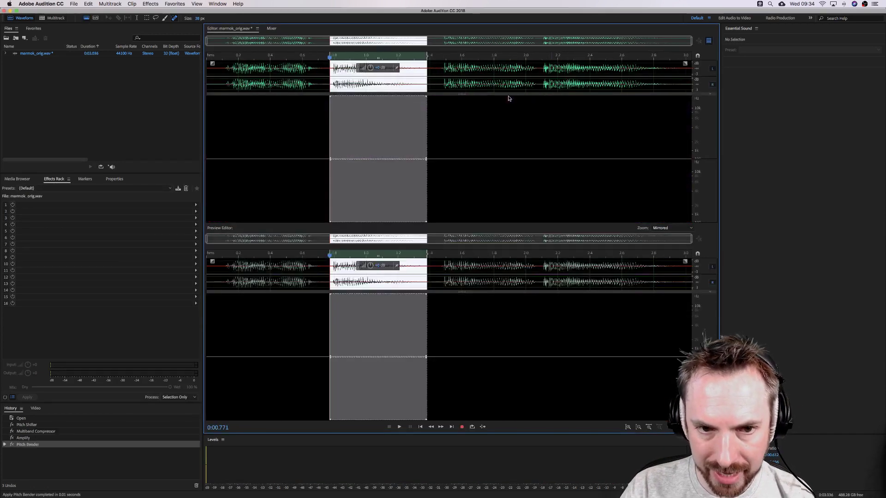
{"action": "key", "text": "space"}
{"action": "left_click", "coordinate": [540, 90]}
{"action": "key", "text": "space"}
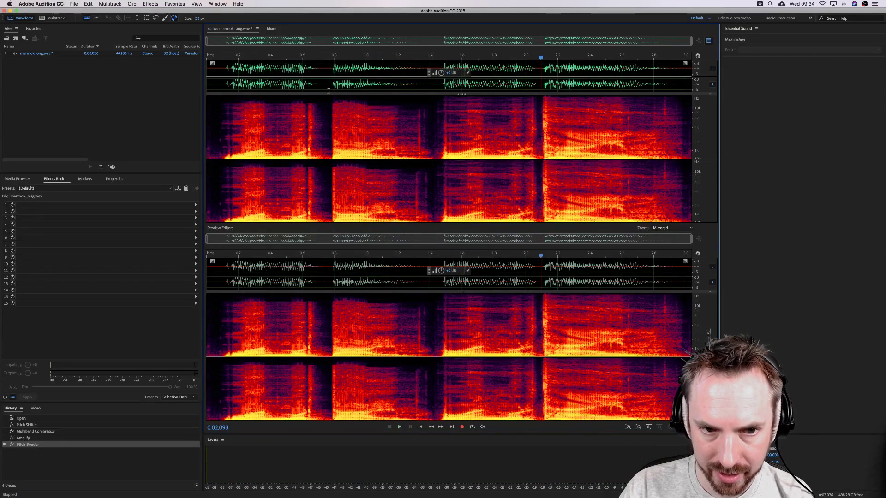
{"action": "key", "text": "space"}
{"action": "left_click", "coordinate": [327, 87]}
{"action": "key", "text": "space"}
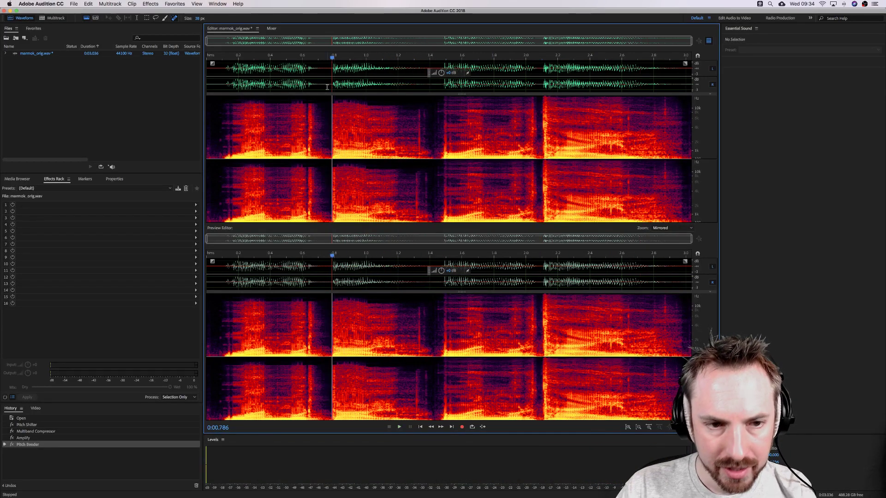
Create a multitrack session named Stretch with marmok_orig.wav on the Voice Processed track
{"action": "left_click", "coordinate": [47, 18]}
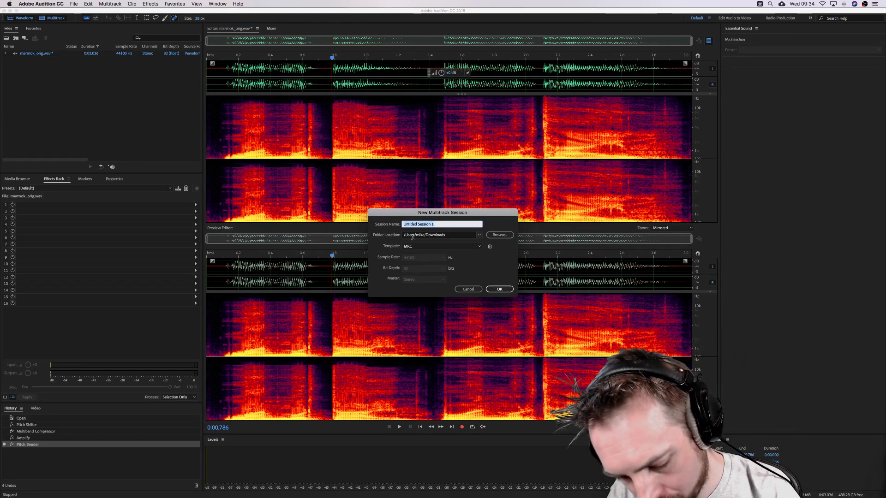
{"action": "type", "text": "Stretch"}
{"action": "key", "text": "Return"}
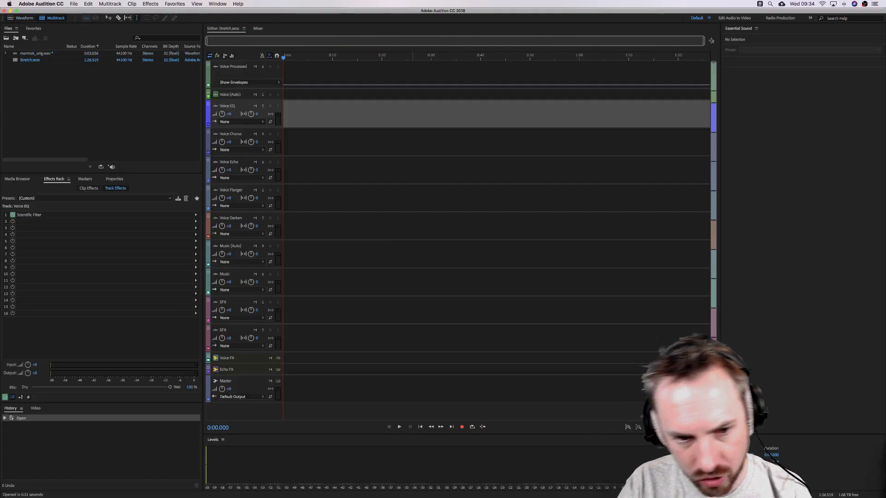
{"action": "left_click_drag", "start_coordinate": [28, 53], "coordinate": [281, 76]}
Split the clip at 1.45 s, move the second part to the SFX track, and play
{"action": "scroll", "coordinate": [313, 58], "scroll_direction": "up", "scroll_amount": 10}
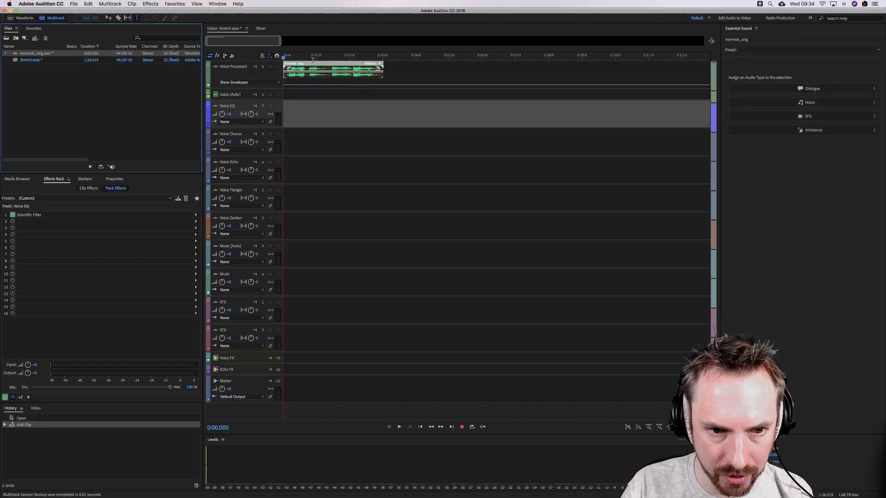
{"action": "left_click", "coordinate": [331, 74]}
{"action": "key", "text": "super+k"}
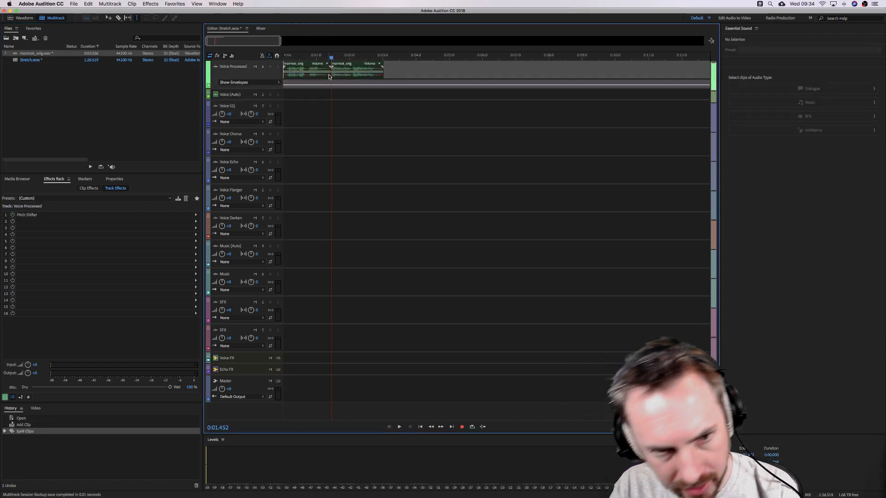
{"action": "left_click_drag", "start_coordinate": [340, 74], "coordinate": [336, 305]}
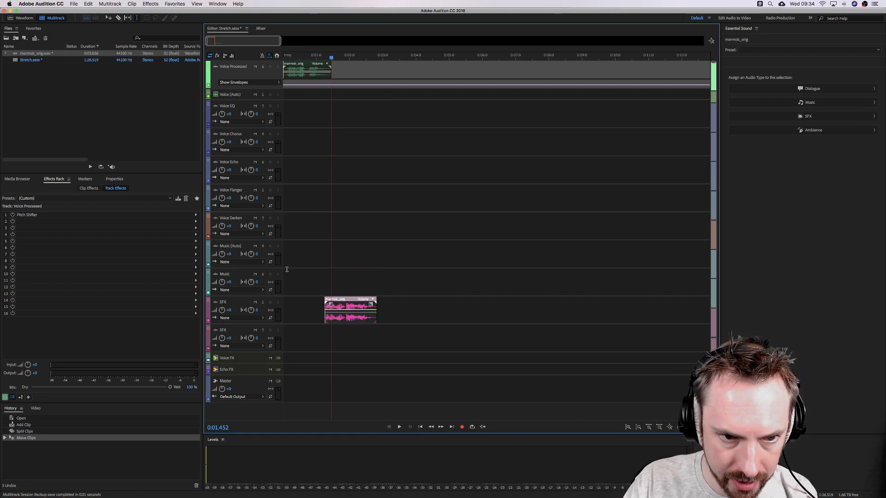
{"action": "left_click", "coordinate": [285, 73]}
{"action": "key", "text": "space"}
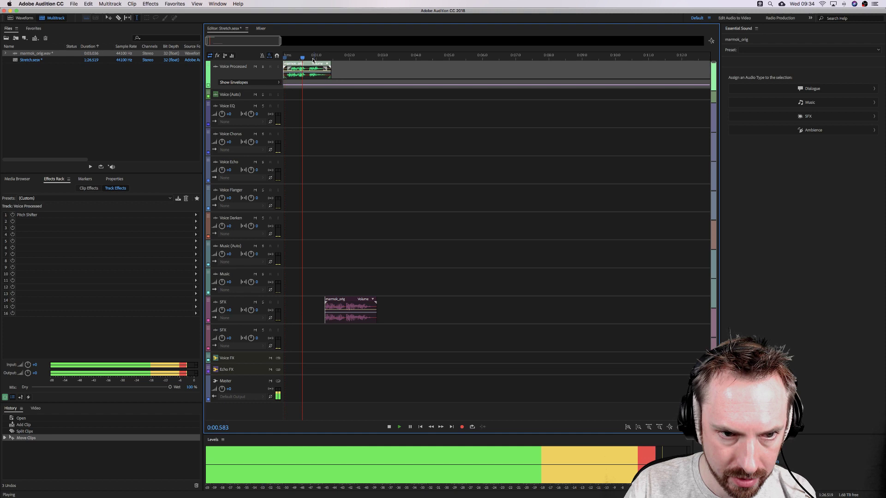
Shift the SFX clip later in time and play the arrangement
{"action": "scroll", "coordinate": [326, 313], "scroll_direction": "up", "scroll_amount": 1}
{"action": "left_click_drag", "start_coordinate": [326, 312], "coordinate": [354, 321]}
{"action": "key", "text": "space"}
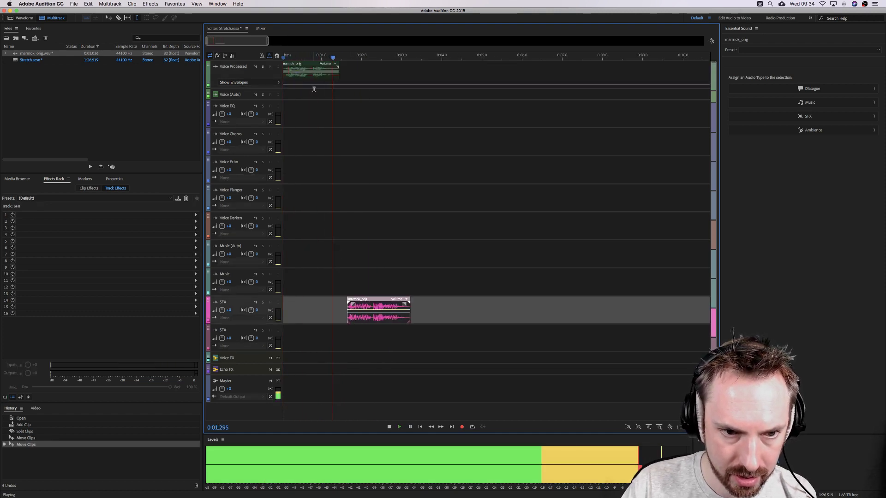
{"action": "key", "text": "space"}
Split the Voice Processed clip at 0.76 s, stretch its right part to 131%, and play
{"action": "left_click", "coordinate": [311, 74]}
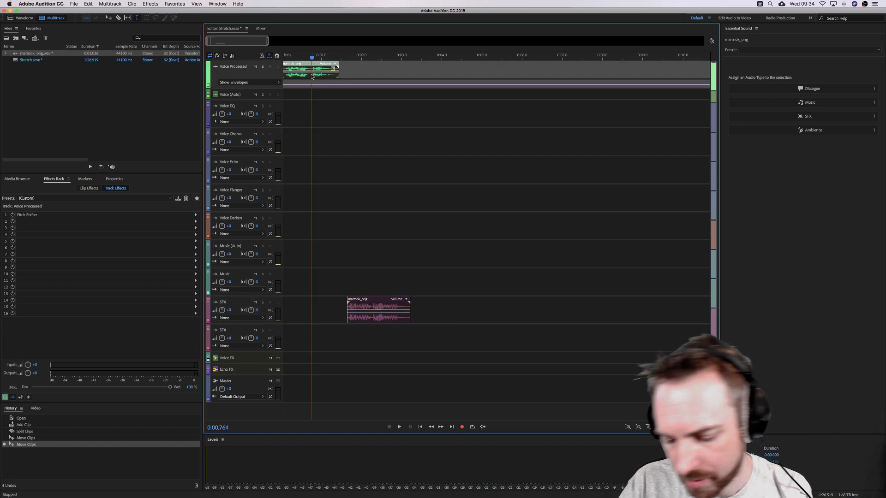
{"action": "key", "text": "super+k"}
{"action": "left_click_drag", "start_coordinate": [338, 69], "coordinate": [351, 70]}
{"action": "key", "text": "space"}
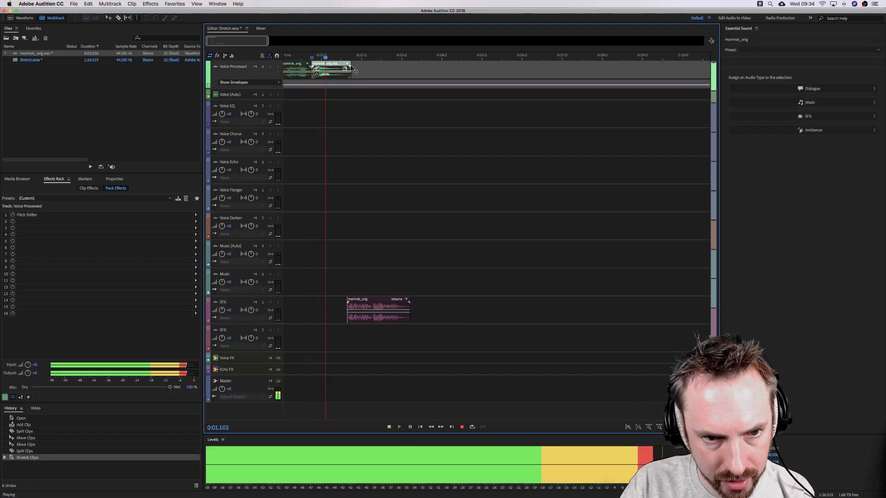
{"action": "left_click", "coordinate": [285, 75]}
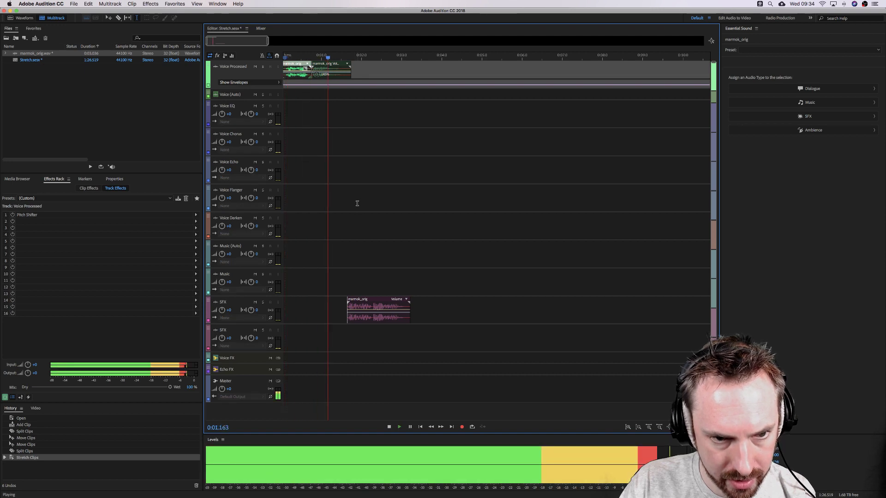
{"action": "key", "text": "space"}
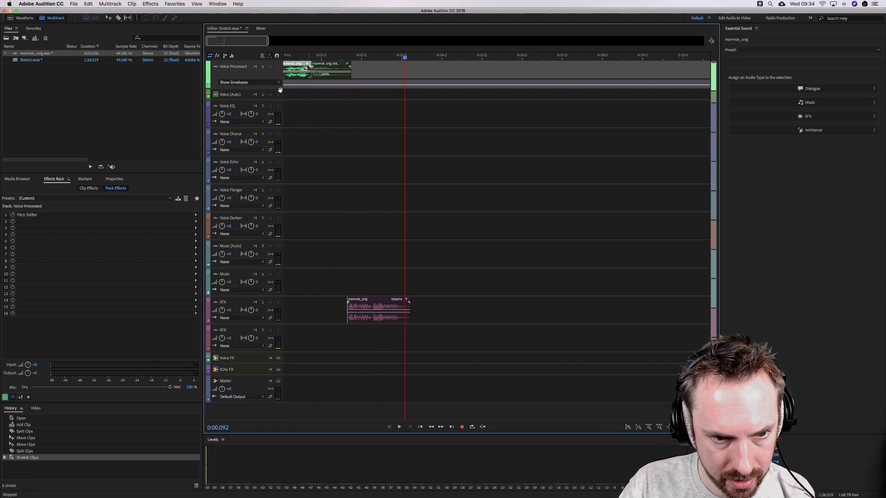
{"action": "key", "text": "space"}
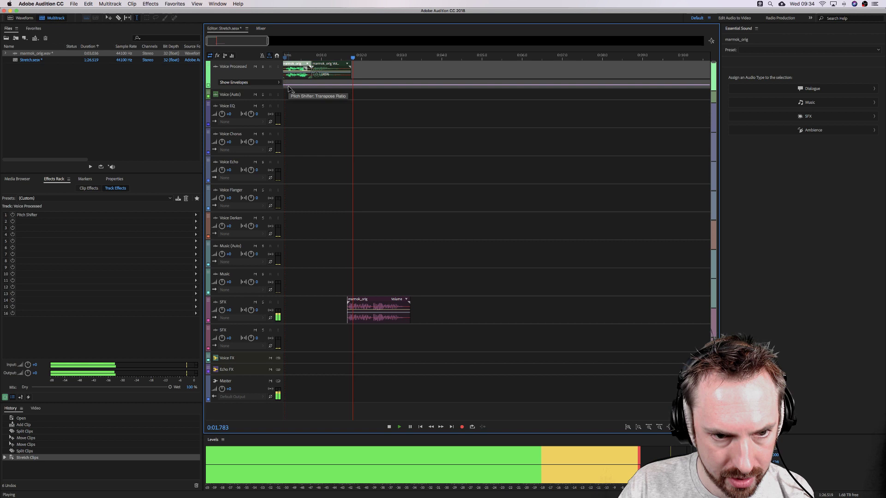
{"action": "key", "text": "space"}
{"action": "key", "text": "space"}
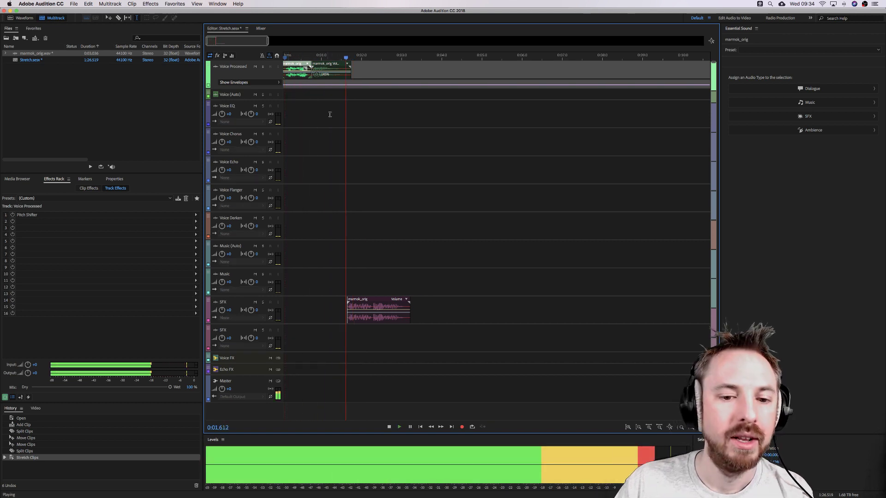
{"action": "key", "text": "space"}
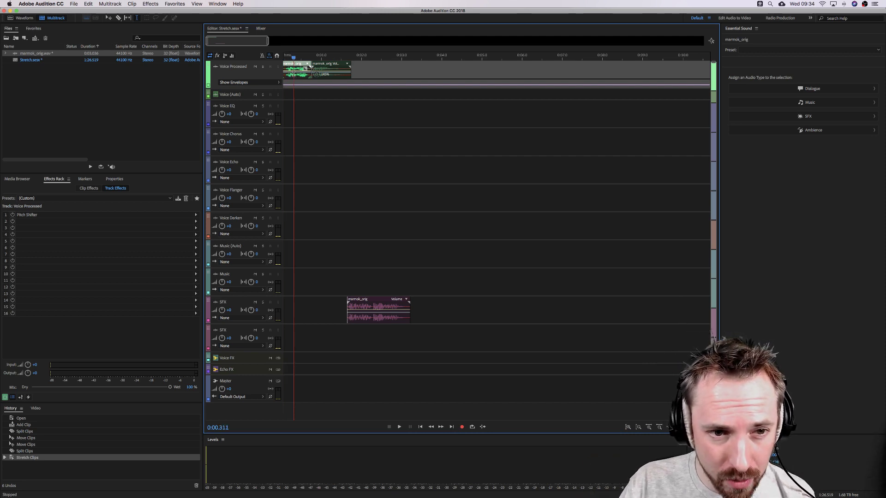
In the Waveform editor, undo the Pitch Bender, Amplify, compressor and pitch shifter effects, then play
{"action": "double_click", "coordinate": [293, 75]}
{"action": "key", "text": "backslash"}
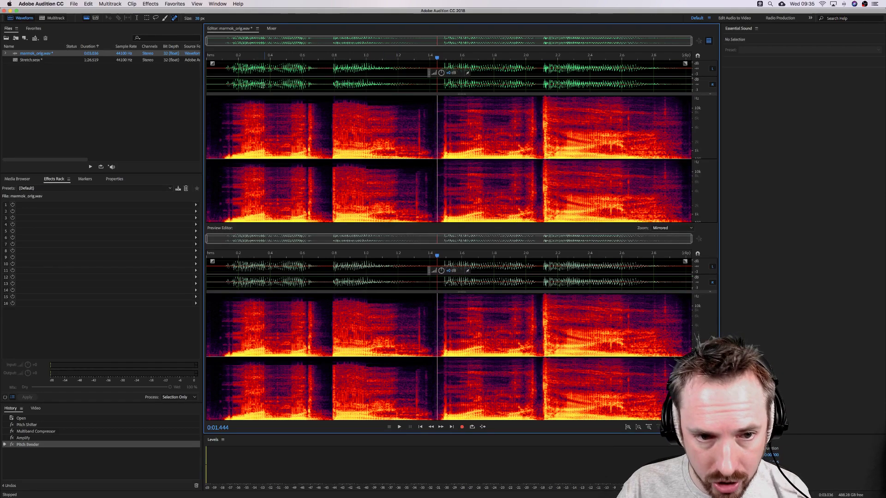
{"action": "left_click", "coordinate": [222, 84]}
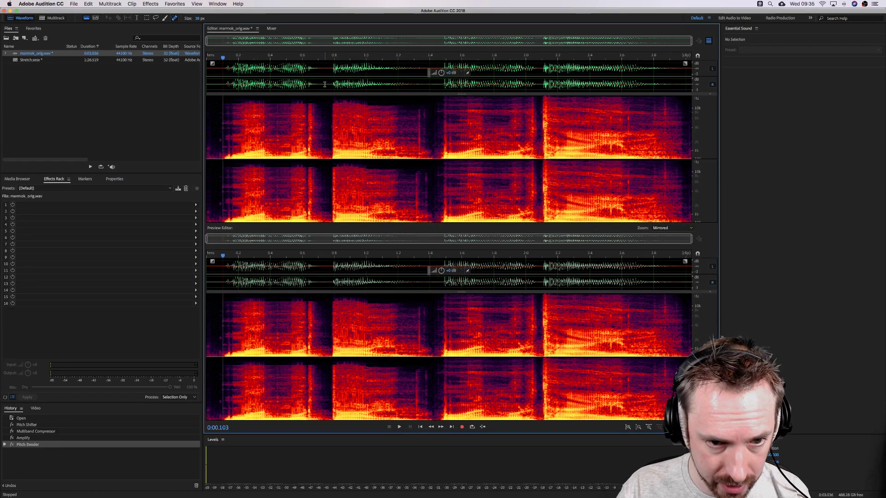
{"action": "key", "text": "super+z"}
{"action": "key", "text": "super+z"}
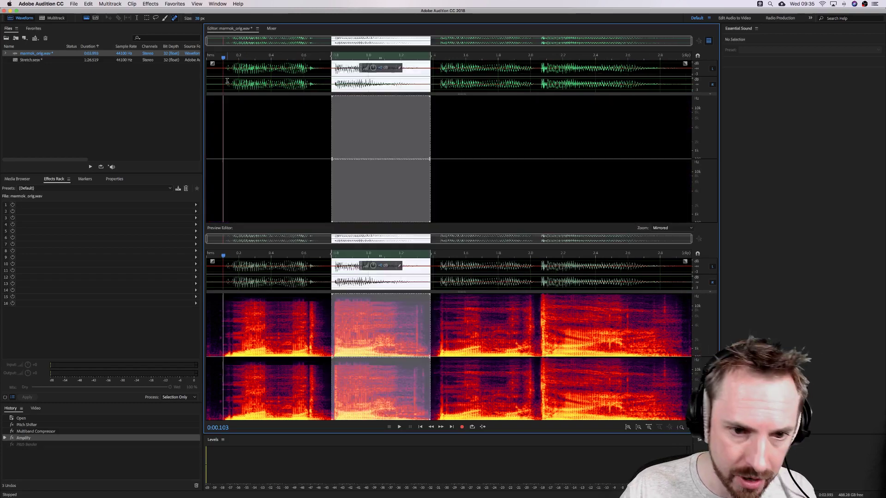
{"action": "key", "text": "super+z"}
{"action": "key", "text": "super+z"}
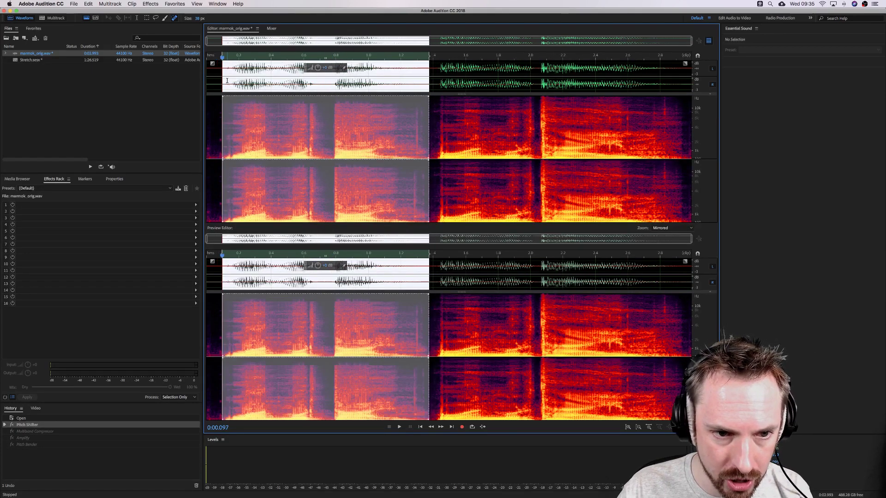
{"action": "key", "text": "space"}
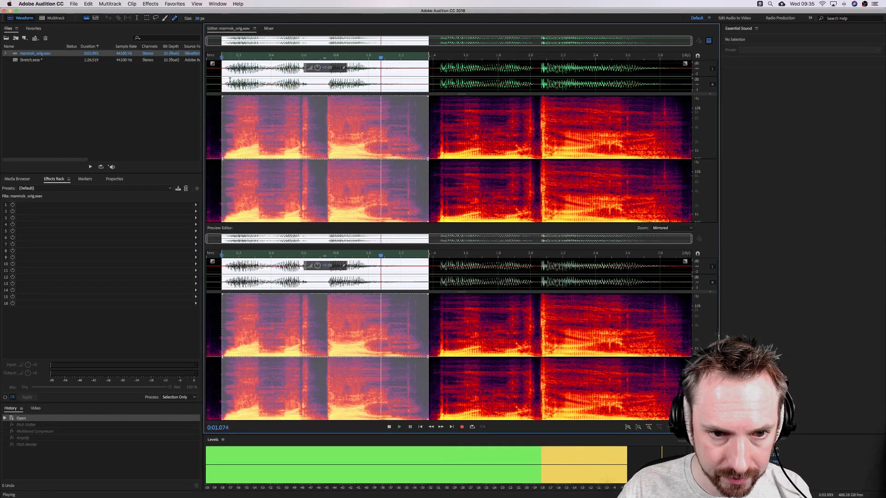
Open the Stretch and Pitch effect from Time and Pitch and preview the stretched audio
{"action": "left_click", "coordinate": [151, 4]}
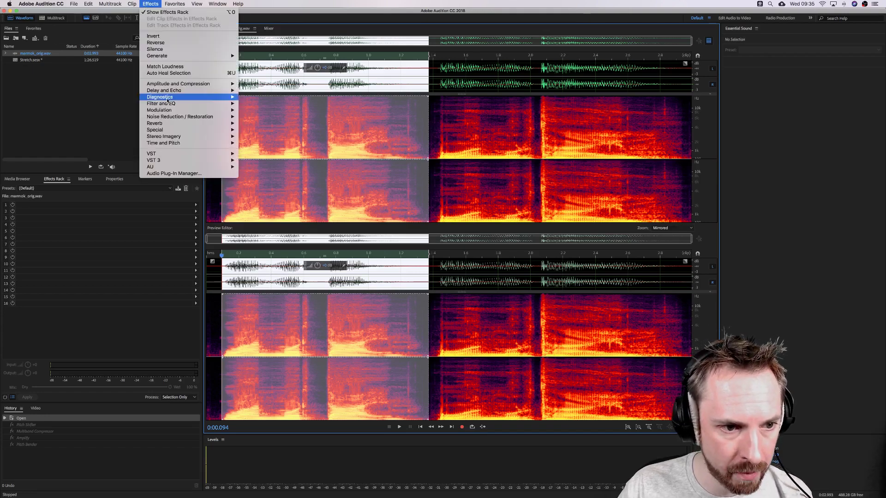
{"action": "mouse_move", "coordinate": [173, 147]}
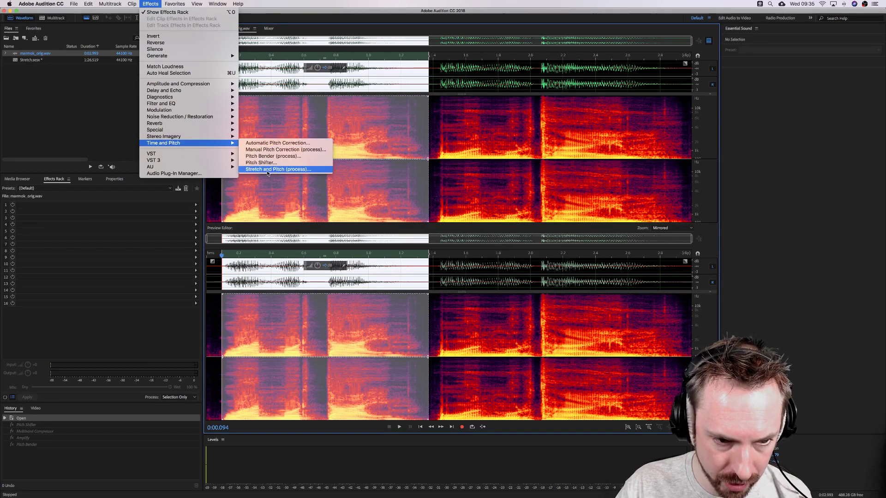
{"action": "left_click", "coordinate": [267, 171]}
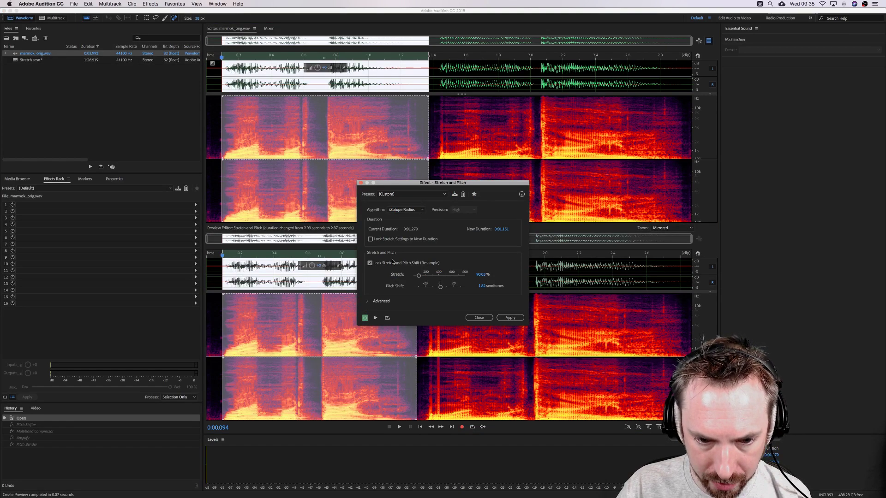
{"action": "key", "text": "space"}
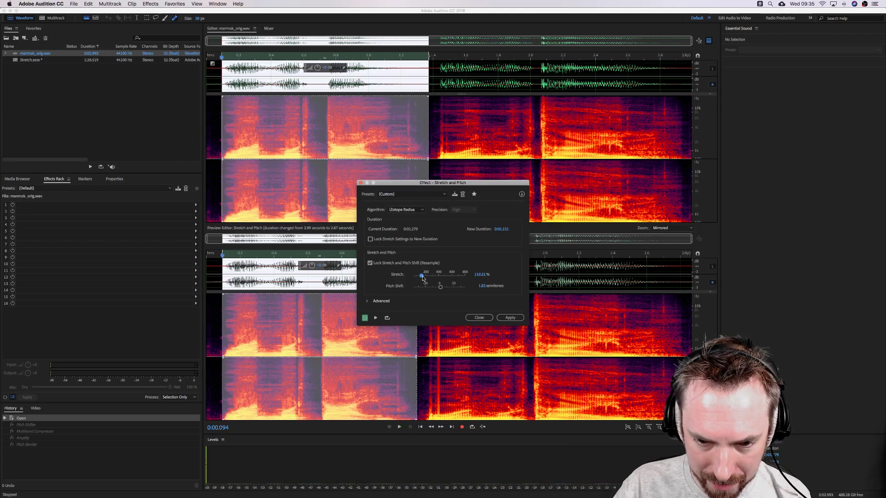
Set the stretch to 123% and the Pitch Shift to -5 semitones
{"action": "left_click_drag", "start_coordinate": [423, 278], "coordinate": [422, 278]}
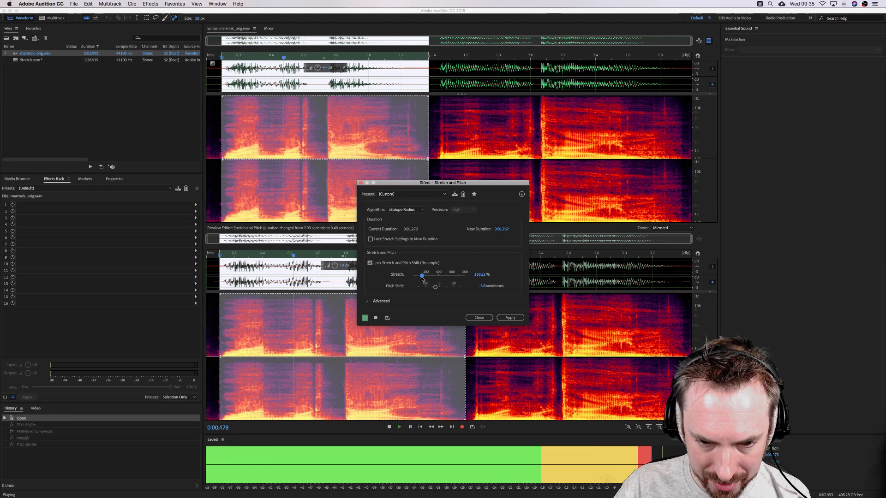
{"action": "left_click", "coordinate": [477, 274]}
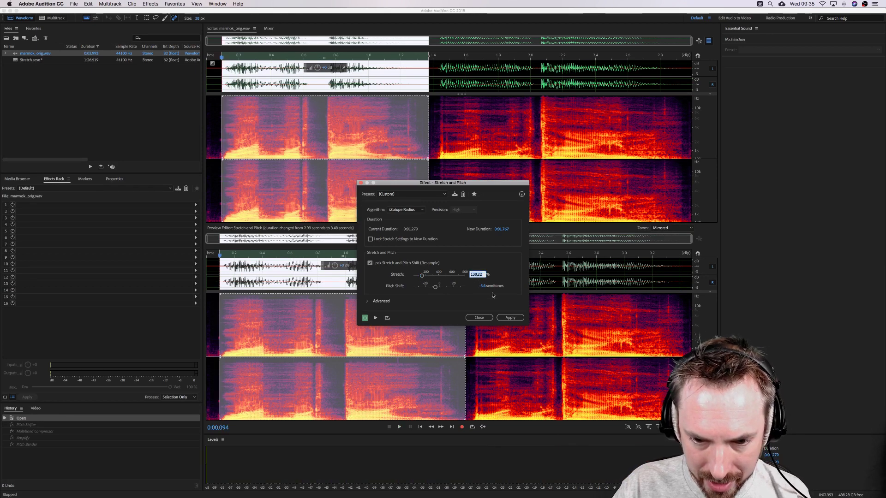
{"action": "type", "text": "120"}
{"action": "key", "text": "Return"}
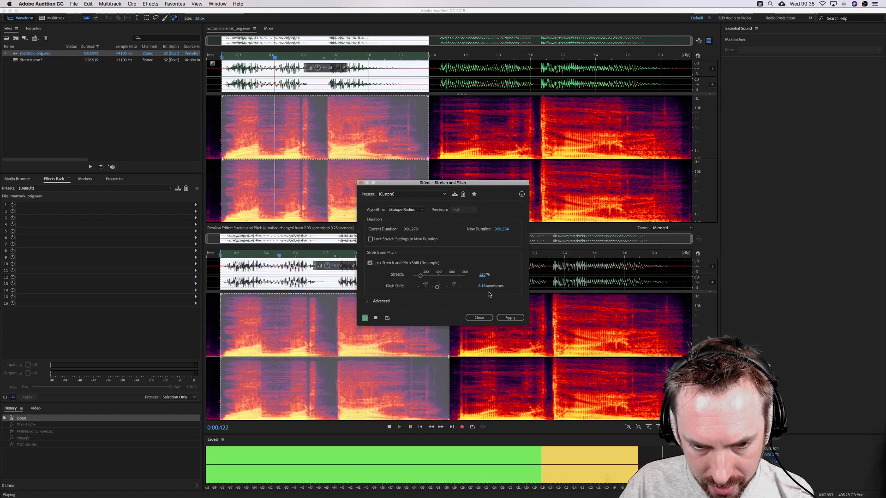
{"action": "left_click", "coordinate": [483, 274]}
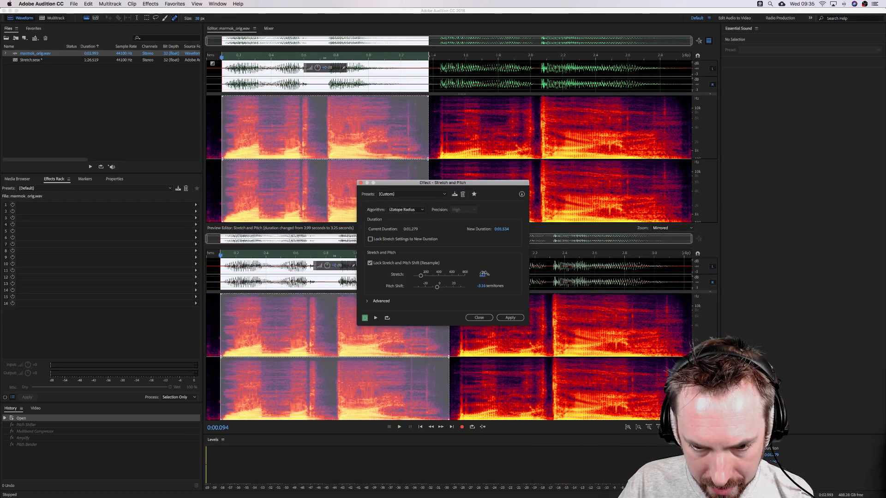
{"action": "type", "text": "123"}
{"action": "key", "text": "Return"}
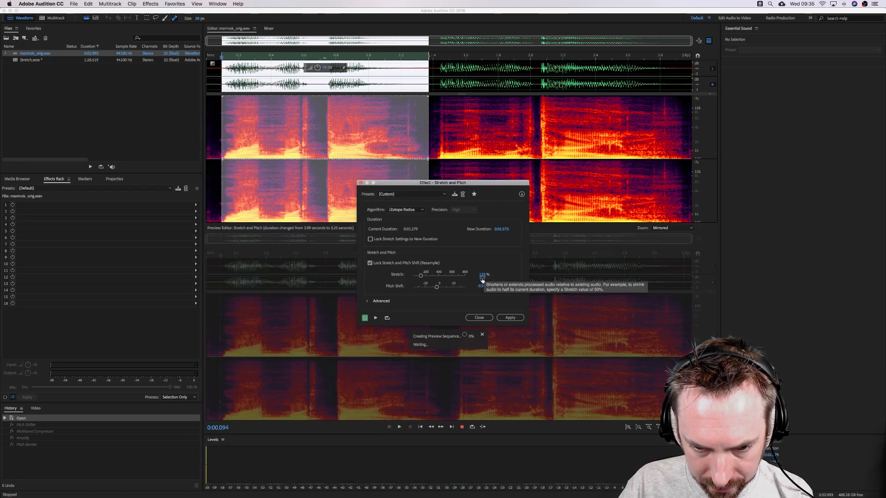
{"action": "left_click", "coordinate": [475, 286]}
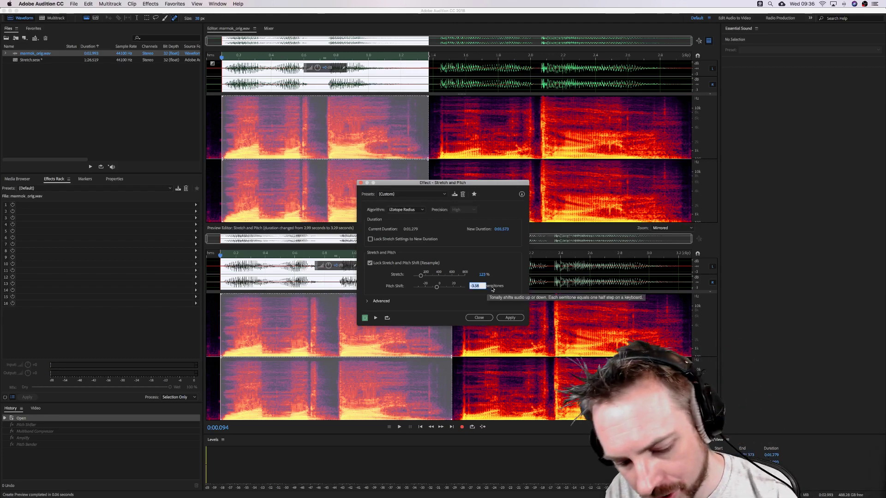
{"action": "type", "text": "-5"}
{"action": "key", "text": "Return"}
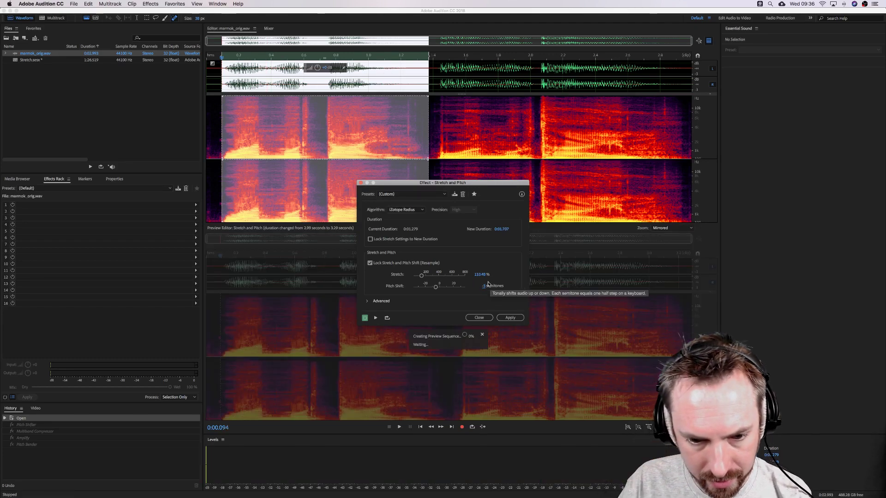
Compare with bypass, select roughly 0.1–1.48 s, and apply the effect with preview on
{"action": "left_click", "coordinate": [375, 317]}
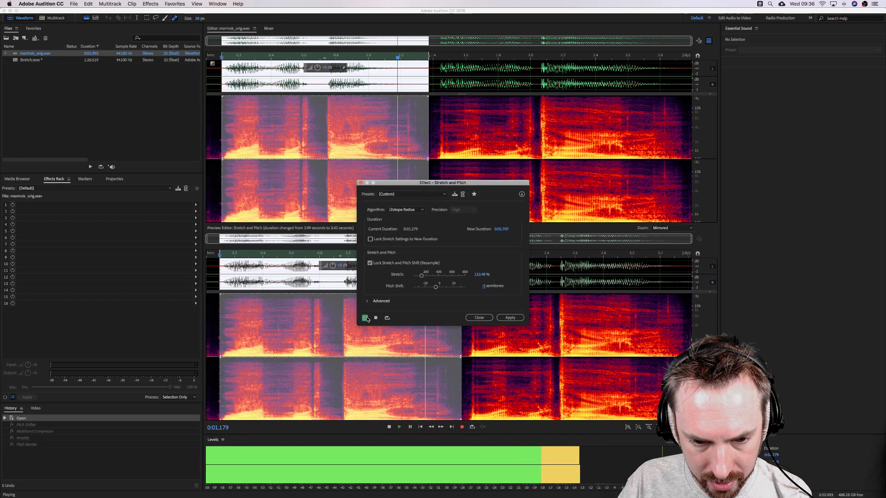
{"action": "left_click", "coordinate": [365, 317]}
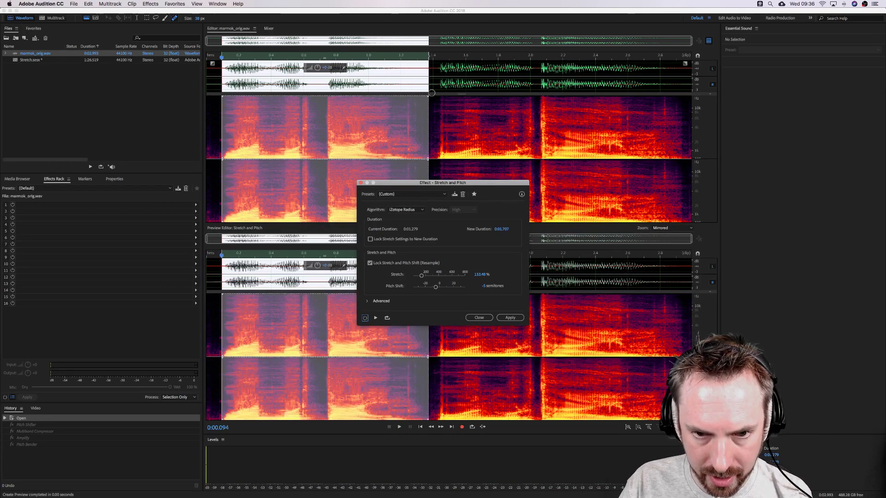
{"action": "left_click", "coordinate": [431, 92]}
{"action": "key", "text": "space"}
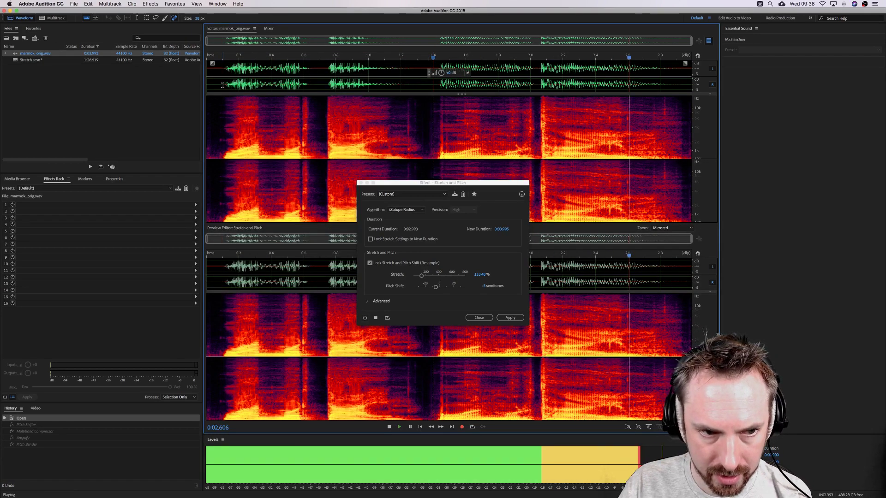
{"action": "left_click_drag", "start_coordinate": [222, 85], "coordinate": [430, 147]}
{"action": "left_click", "coordinate": [365, 317]}
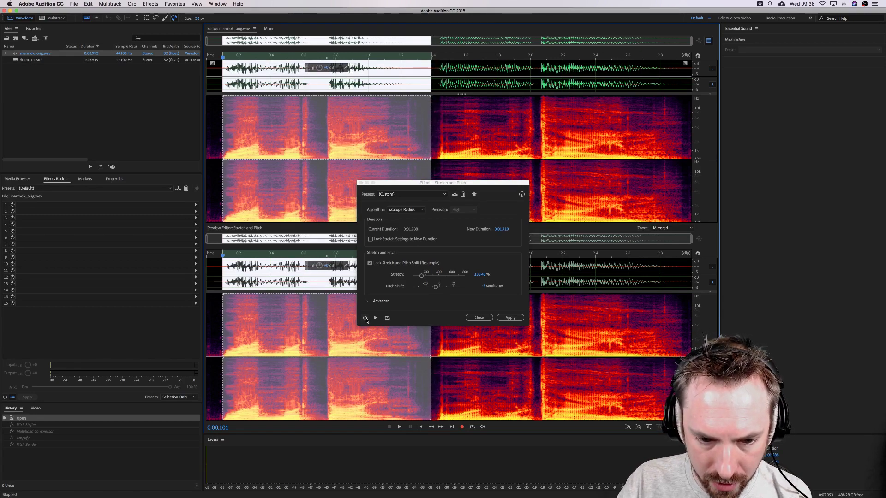
{"action": "left_click", "coordinate": [509, 318]}
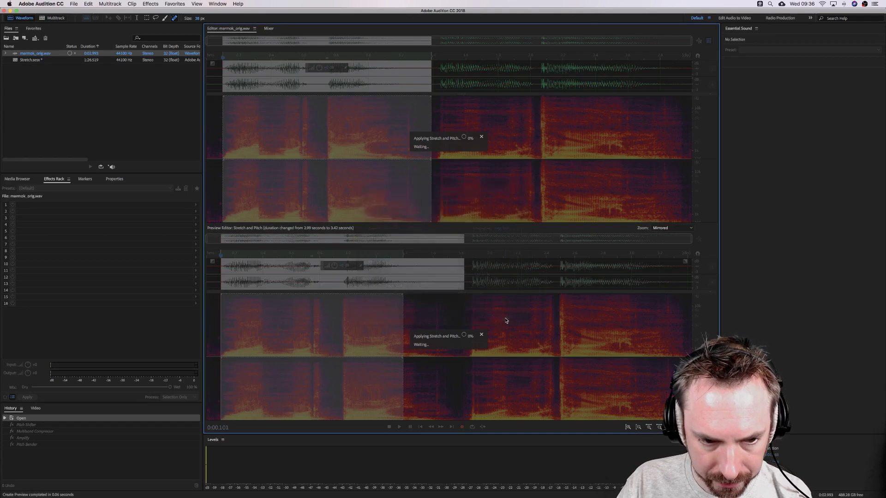
{"action": "key", "text": "space"}
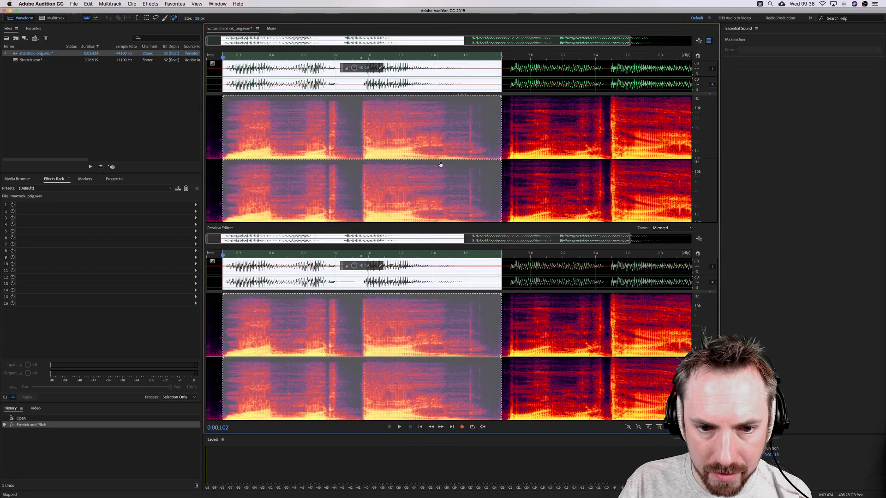
{"action": "left_click", "coordinate": [521, 132]}
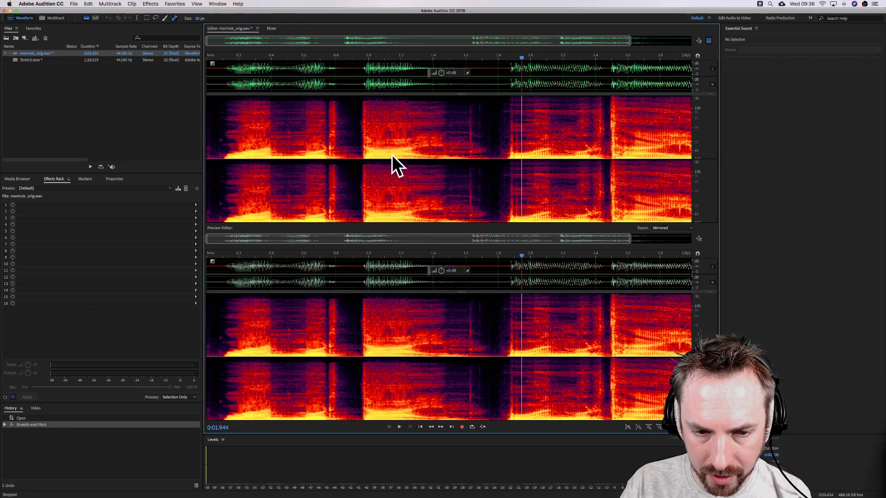
{"action": "scroll", "coordinate": [450, 153], "scroll_direction": "right", "scroll_amount": 5}
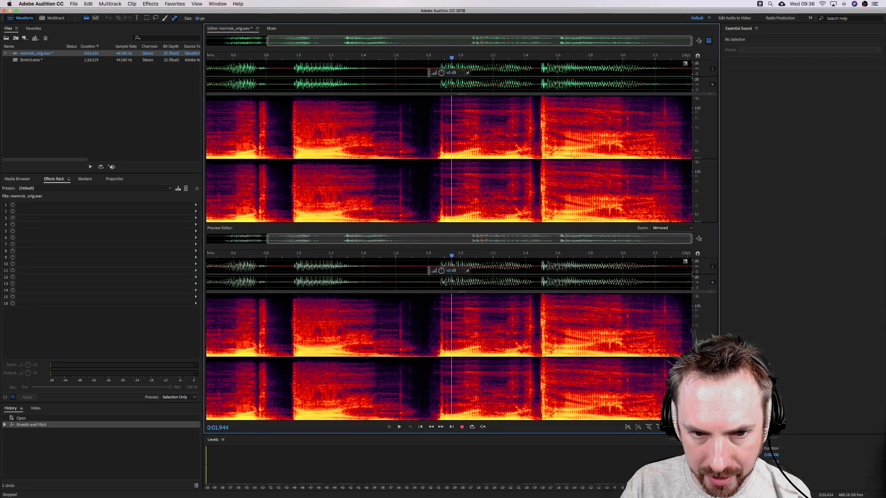
{"action": "scroll", "coordinate": [547, 144], "scroll_direction": "left", "scroll_amount": 5}
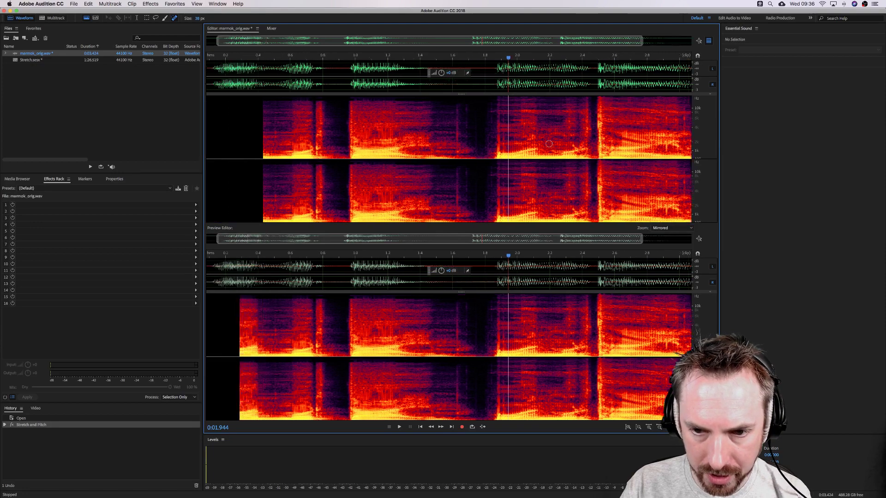
{"action": "scroll", "coordinate": [401, 142], "scroll_direction": "down", "scroll_amount": 2}
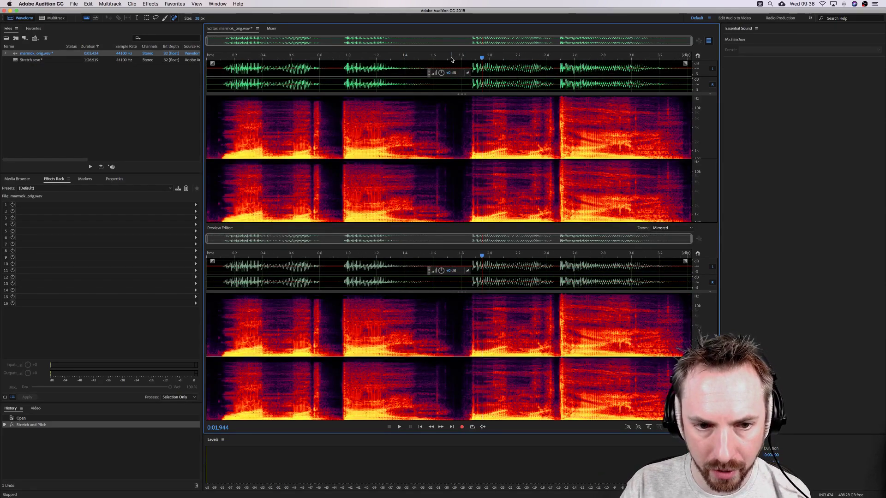
{"action": "left_click", "coordinate": [150, 3]}
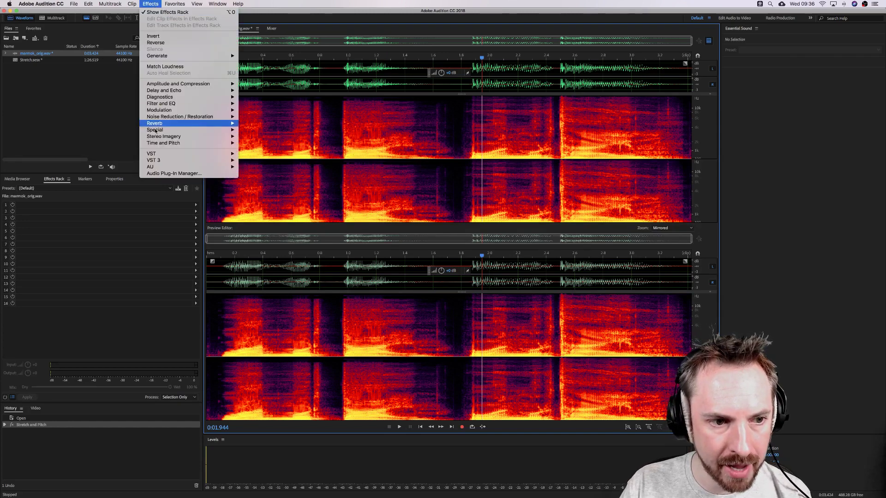
{"action": "mouse_move", "coordinate": [203, 143]}
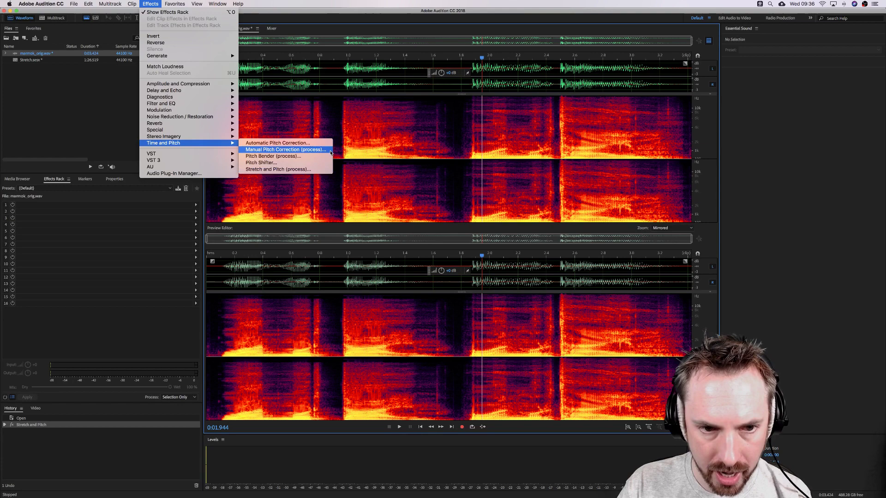
{"action": "left_click", "coordinate": [341, 82]}
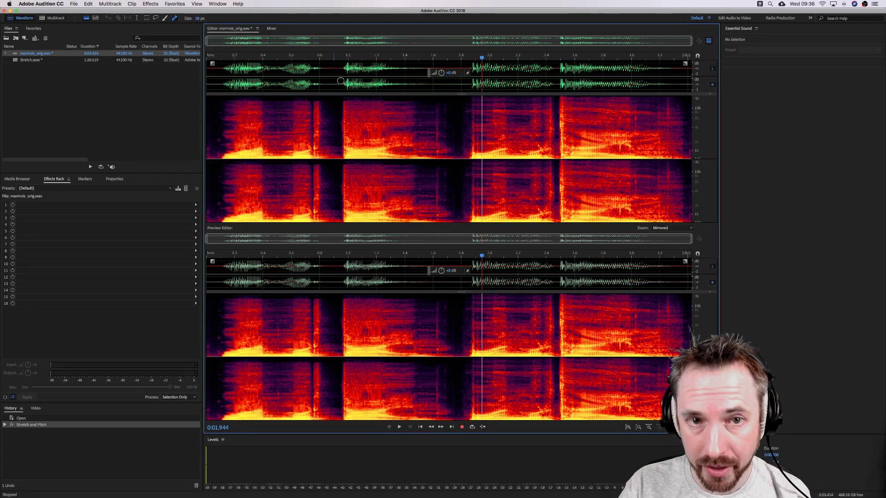
In Stretch.sesx, stretch the Voice Processed marmok_orig clip longer, move it later, and play it
{"action": "left_click", "coordinate": [56, 18]}
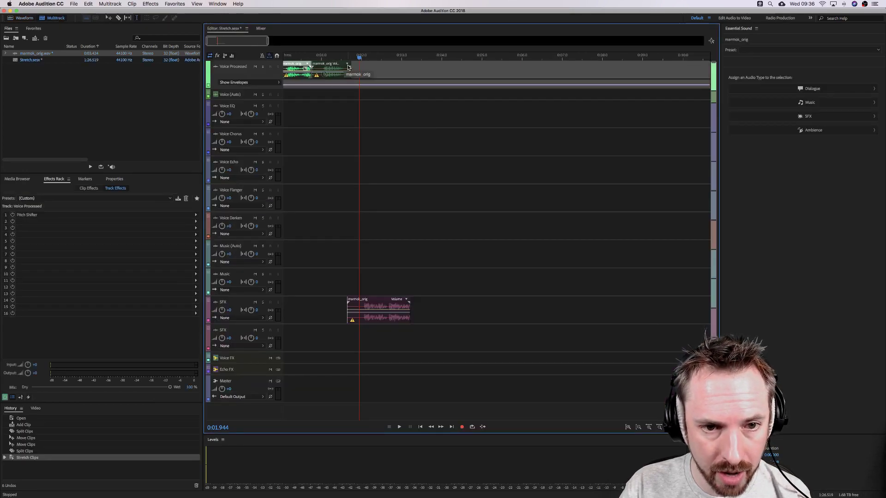
{"action": "left_click_drag", "start_coordinate": [348, 66], "coordinate": [558, 66]}
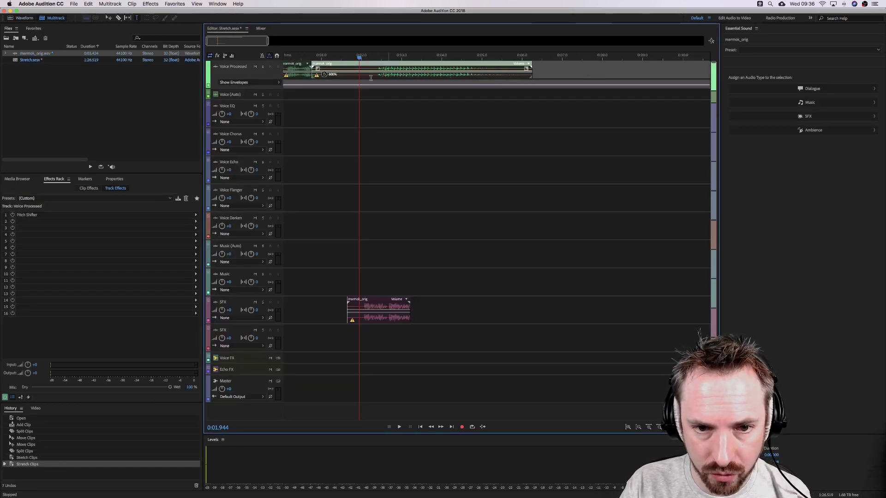
{"action": "left_click_drag", "start_coordinate": [370, 78], "coordinate": [473, 75]}
{"action": "left_click", "coordinate": [472, 75]}
{"action": "key", "text": "space"}
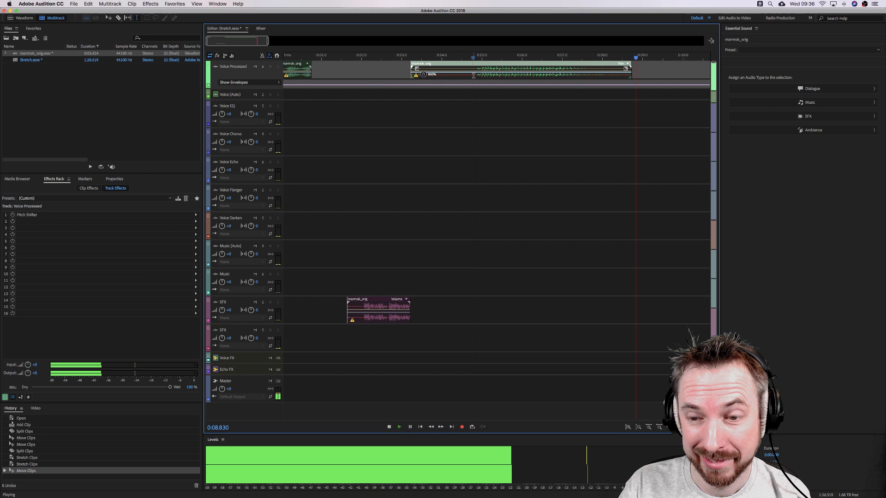
{"action": "key", "text": "space"}
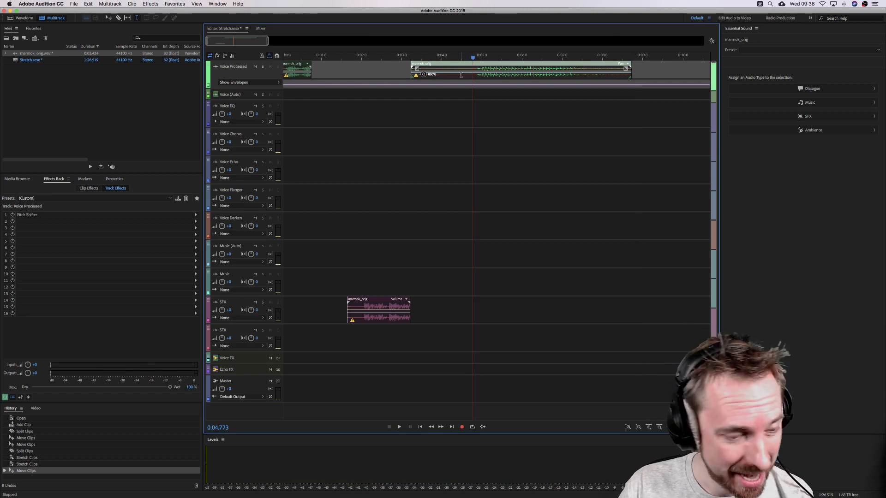